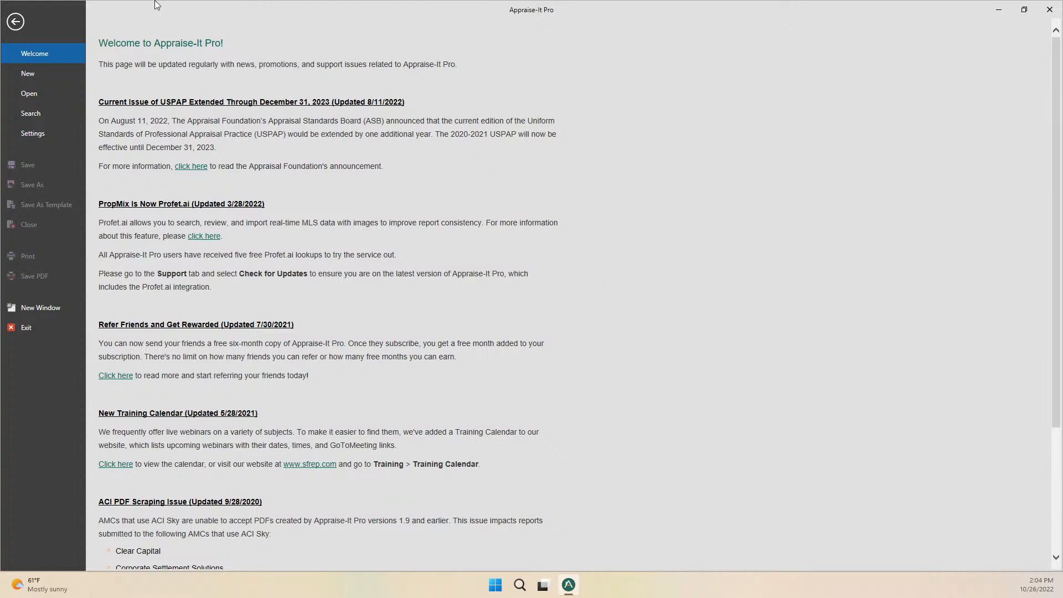
Close the Welcome page to return to the empty Home workspace.
{"action": "left_click", "coordinate": [15, 23]}
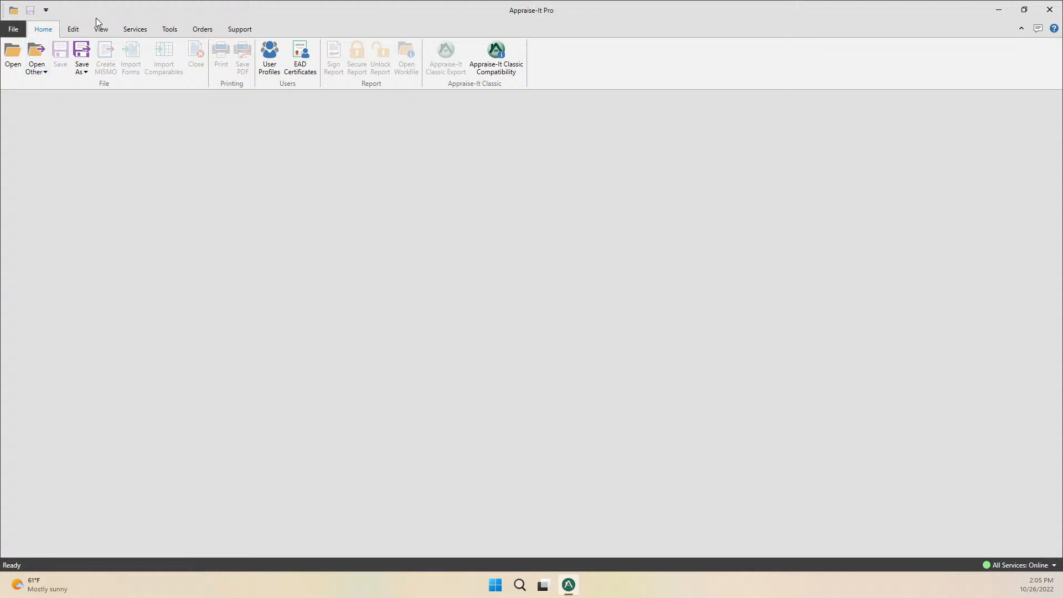
Browse the Services, Tools, Orders and Support ribbon tabs, then bring back the Welcome news page.
{"action": "left_click", "coordinate": [141, 31]}
{"action": "left_click", "coordinate": [169, 29]}
{"action": "left_click", "coordinate": [202, 29]}
{"action": "left_click", "coordinate": [240, 29]}
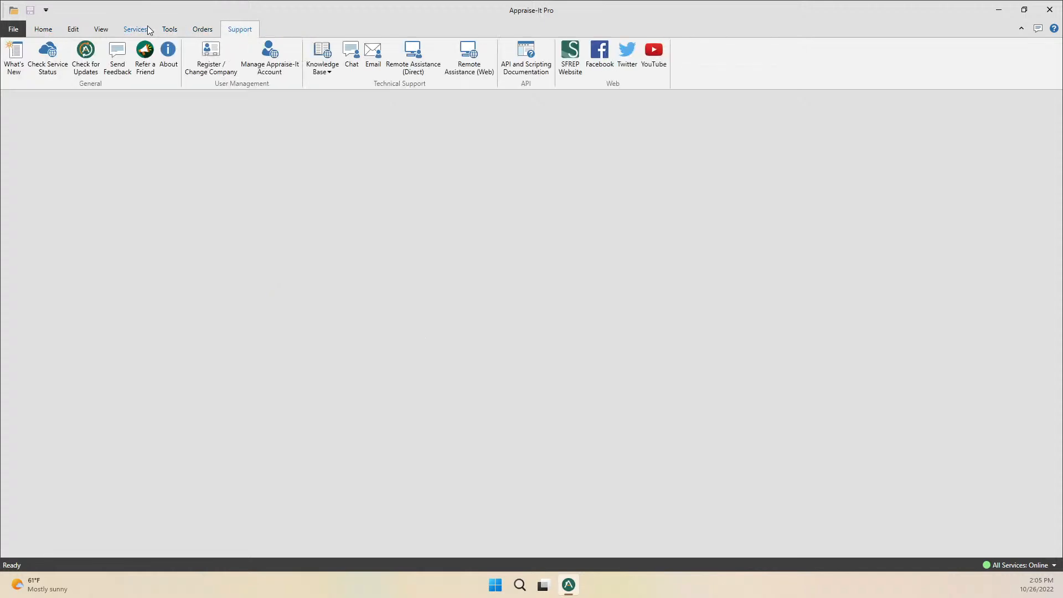
{"action": "left_click", "coordinate": [125, 31]}
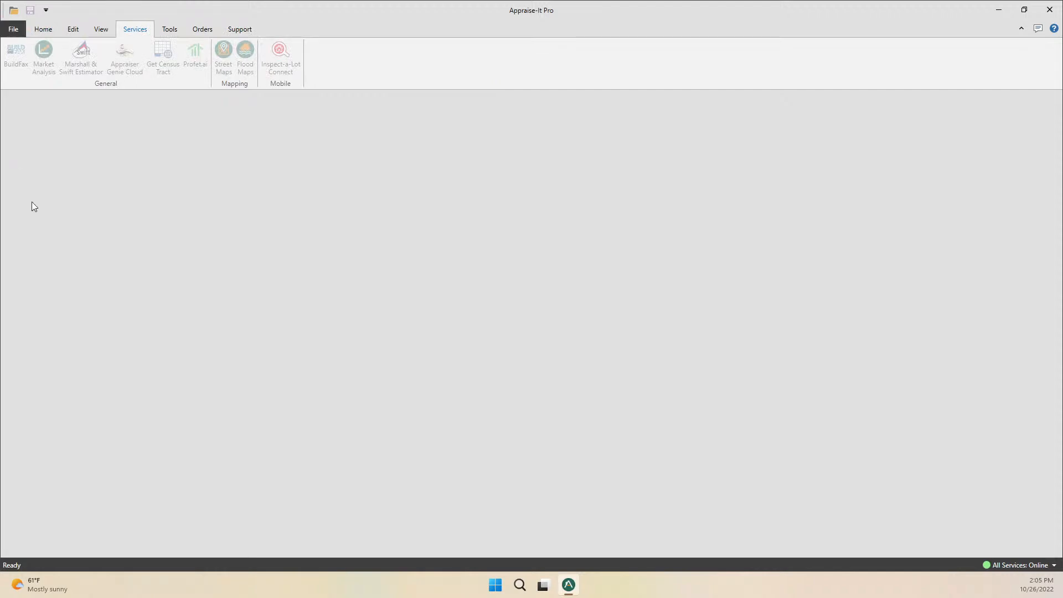
{"action": "left_click", "coordinate": [15, 31]}
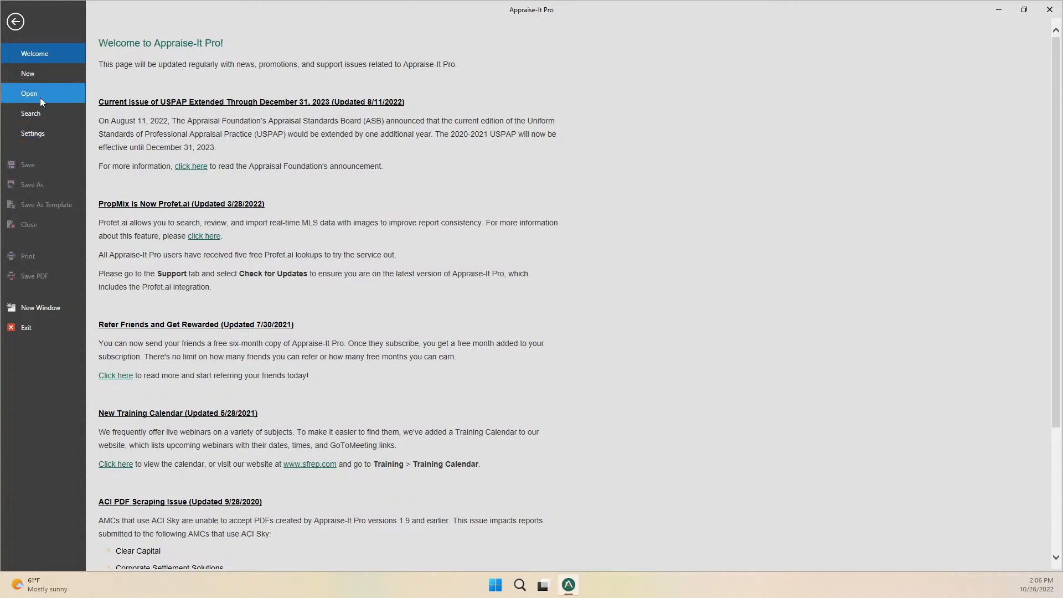
Start a new report and scroll through the Report Types forms list.
{"action": "left_click", "coordinate": [50, 74]}
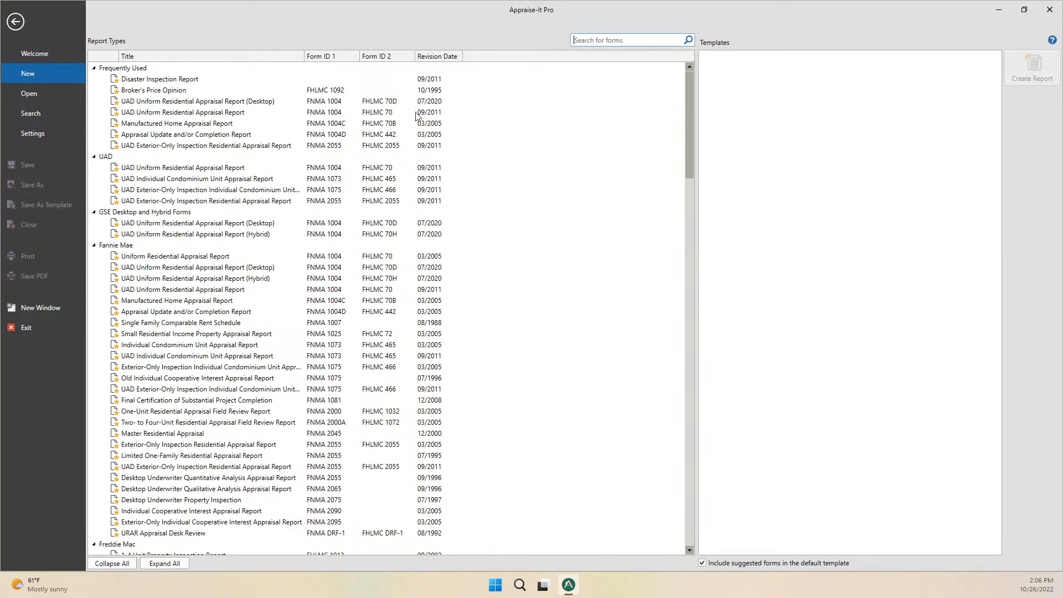
{"action": "mouse_move", "coordinate": [692, 113]}
{"action": "left_mouse_down"}
{"action": "mouse_move", "coordinate": [689, 453]}
{"action": "mouse_move", "coordinate": [708, 99]}
{"action": "left_mouse_up"}
Choose UAD Uniform Residential Appraisal Report (FNMA 1004) under Frequently Used to list its templates.
{"action": "left_click", "coordinate": [201, 112]}
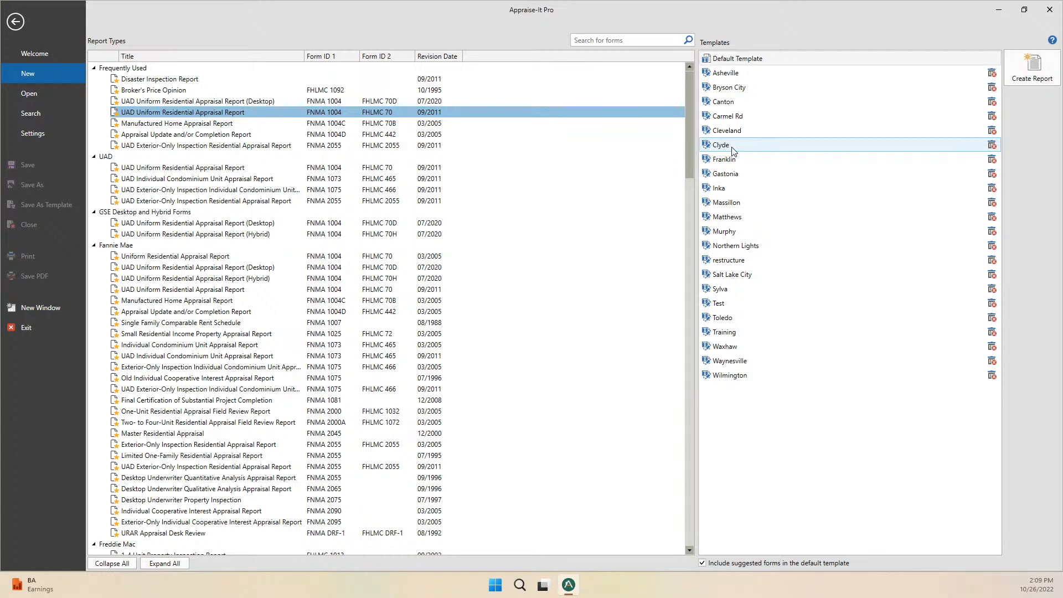
Select the Clyde template, then switch to the Open page showing Recent Reports.
{"action": "left_click", "coordinate": [760, 146]}
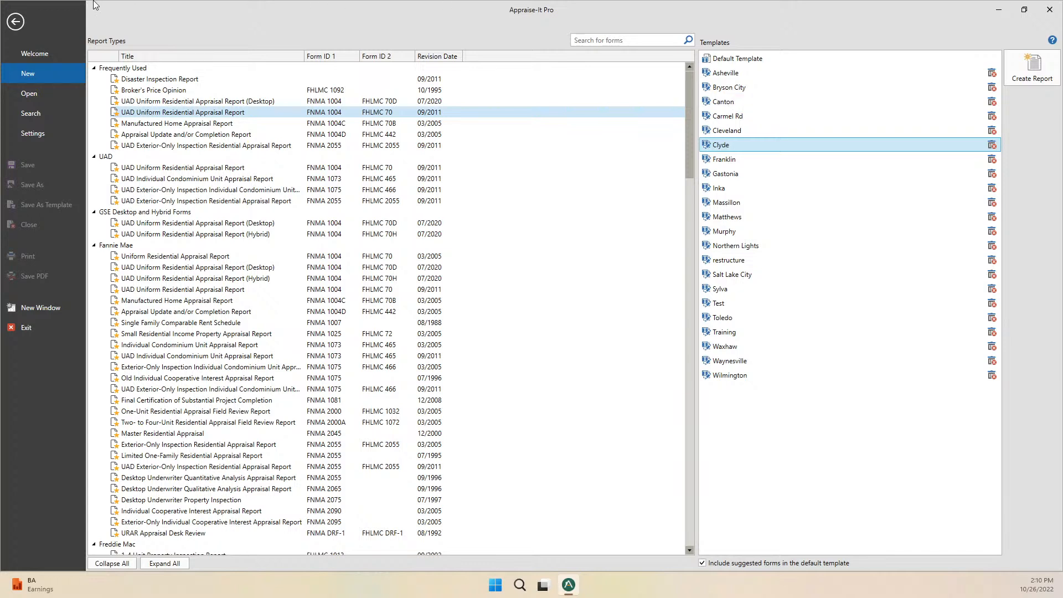
{"action": "left_click", "coordinate": [32, 95]}
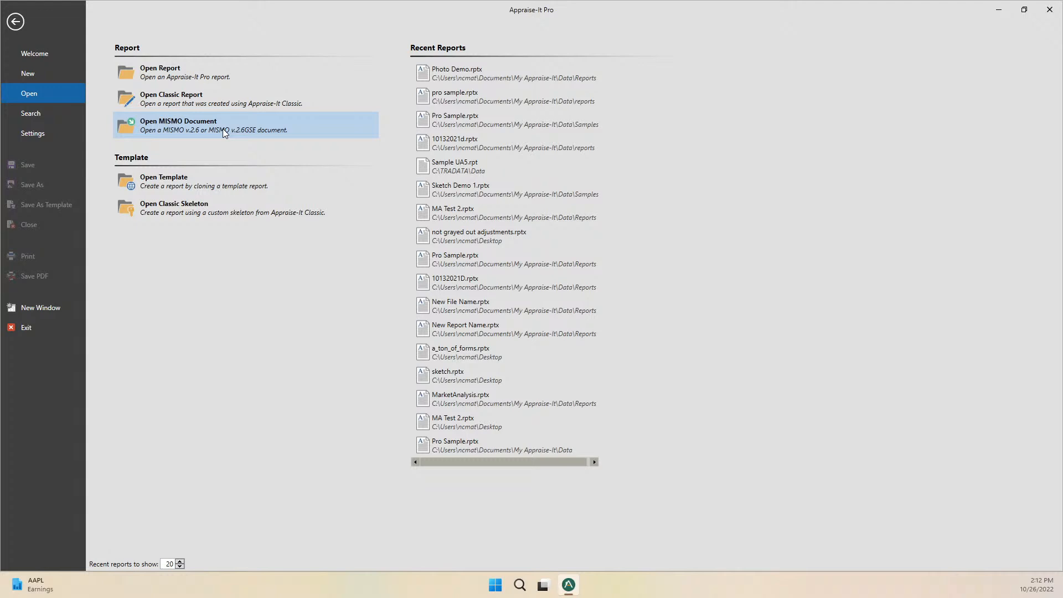
{"action": "left_click", "coordinate": [162, 180]}
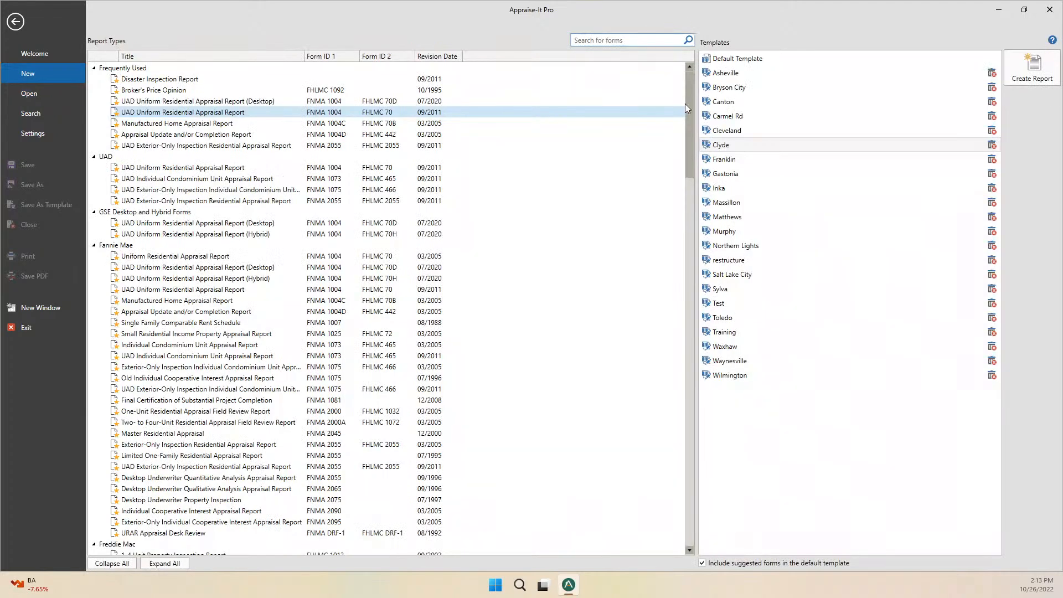
{"action": "left_click", "coordinate": [31, 94]}
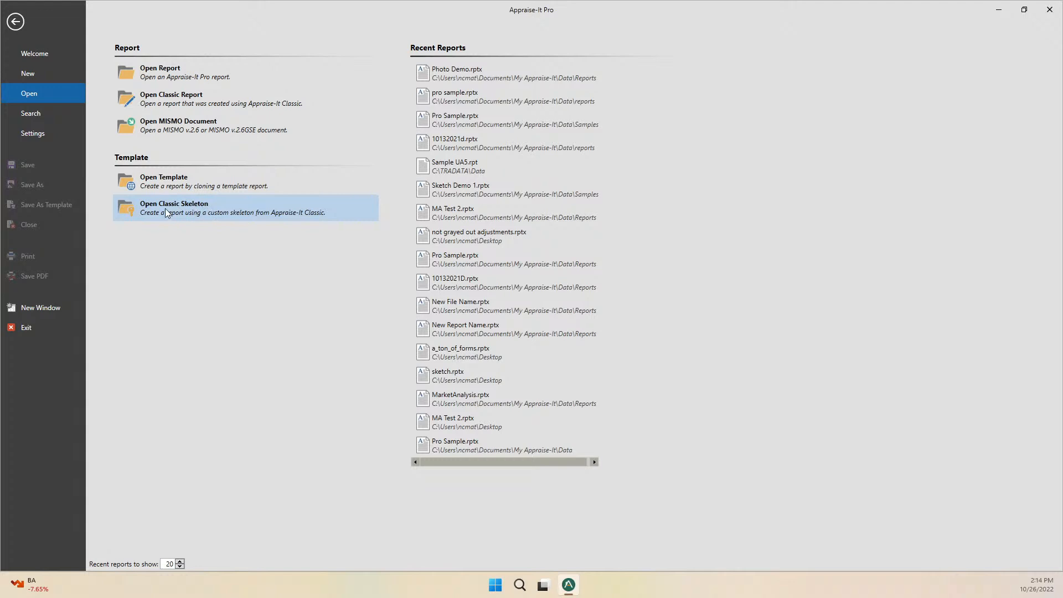
{"action": "left_click", "coordinate": [201, 207]}
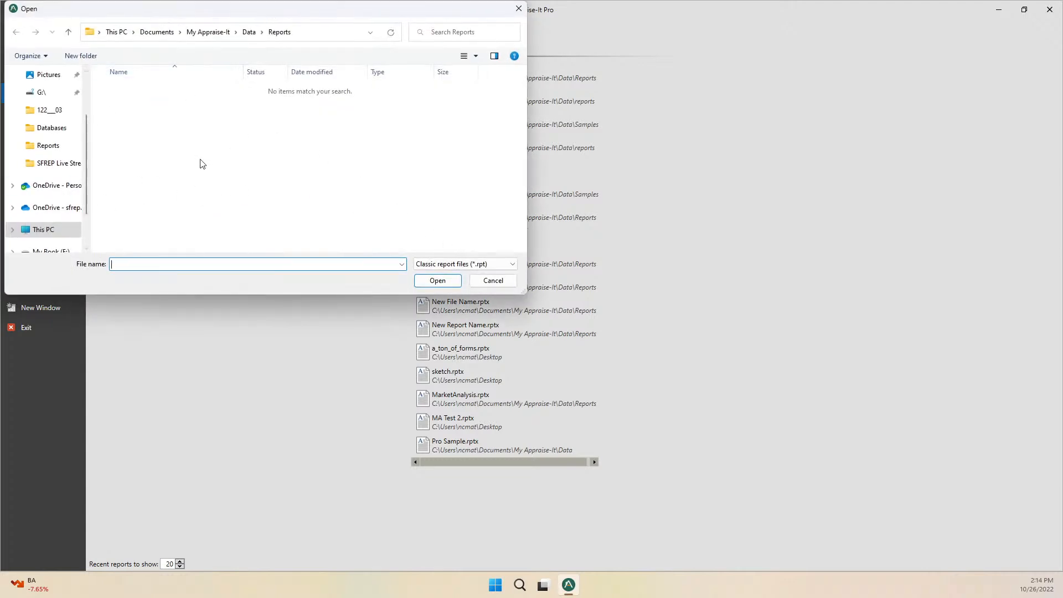
{"action": "left_click", "coordinate": [490, 280]}
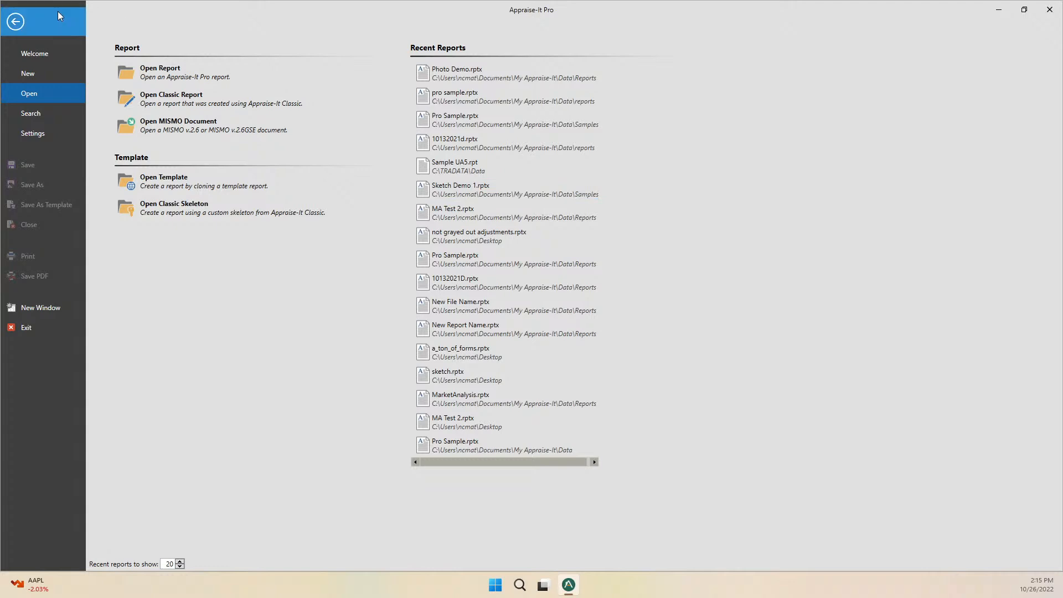
Bring up the report Search page with blank criteria and no reports found.
{"action": "left_click", "coordinate": [41, 113]}
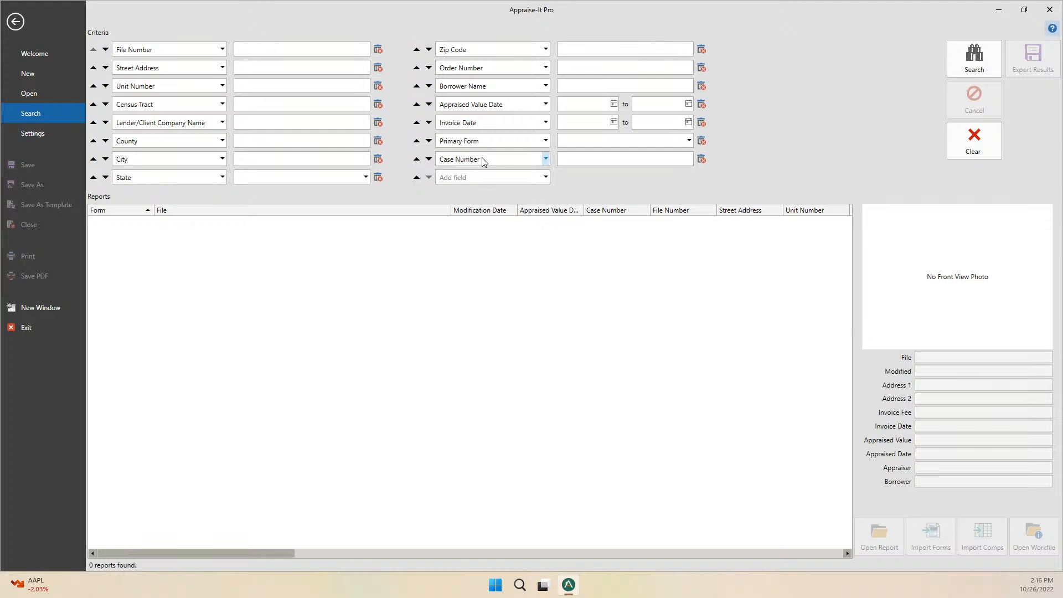
Run the search, browse the five saved reports, and end on pro sample.rptx details.
{"action": "left_click", "coordinate": [981, 51]}
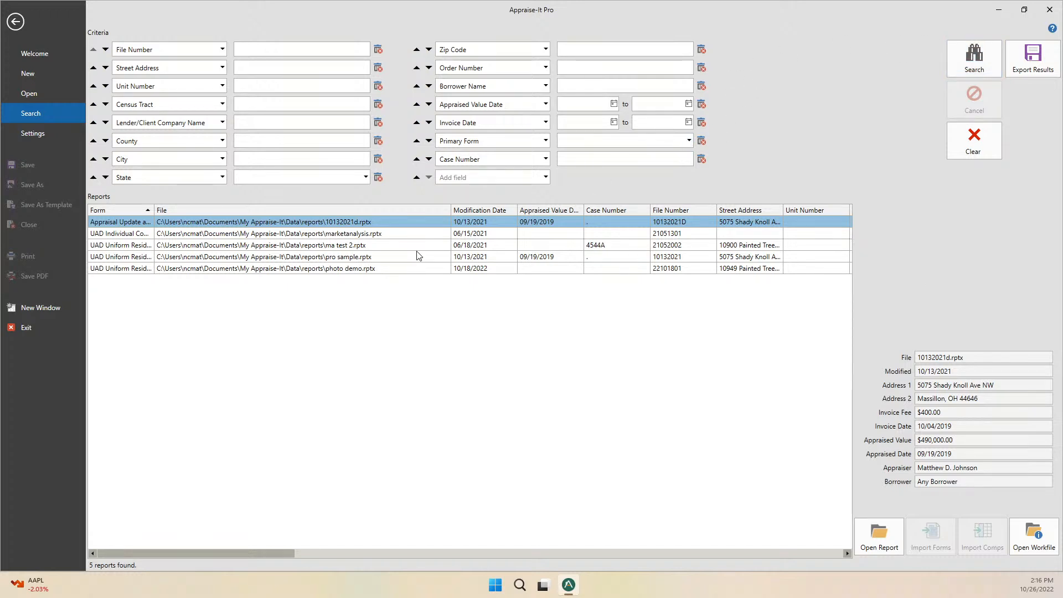
{"action": "left_click", "coordinate": [338, 258]}
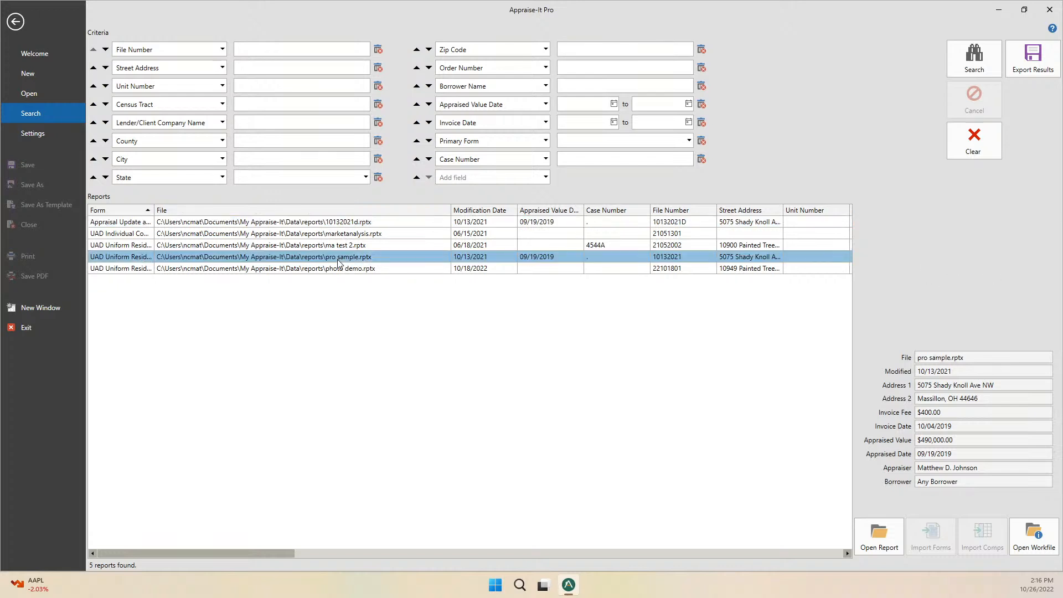
{"action": "left_click", "coordinate": [338, 270]}
{"action": "left_click", "coordinate": [354, 248]}
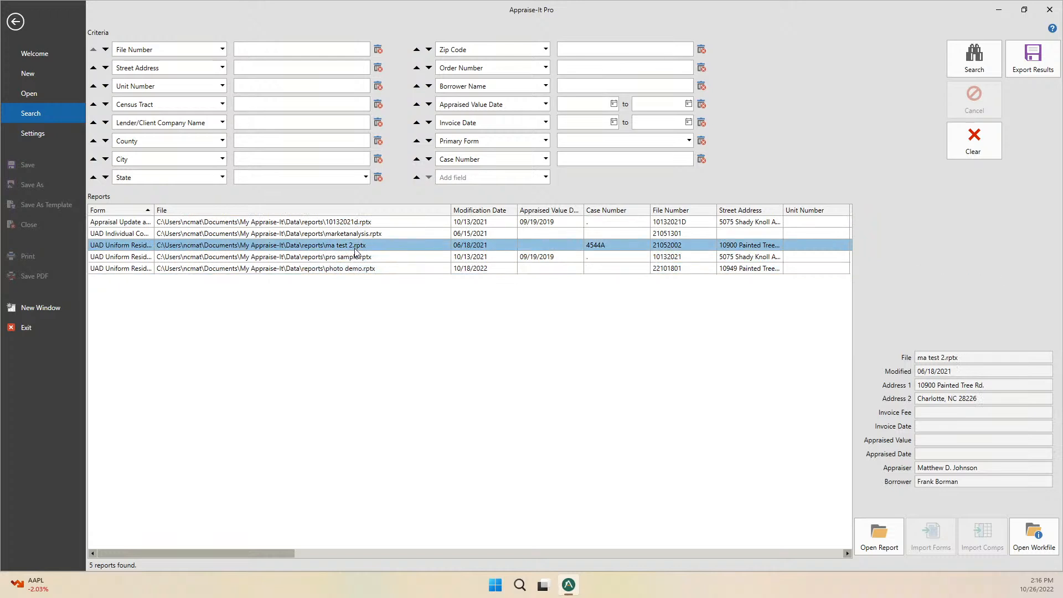
{"action": "left_click", "coordinate": [364, 235]}
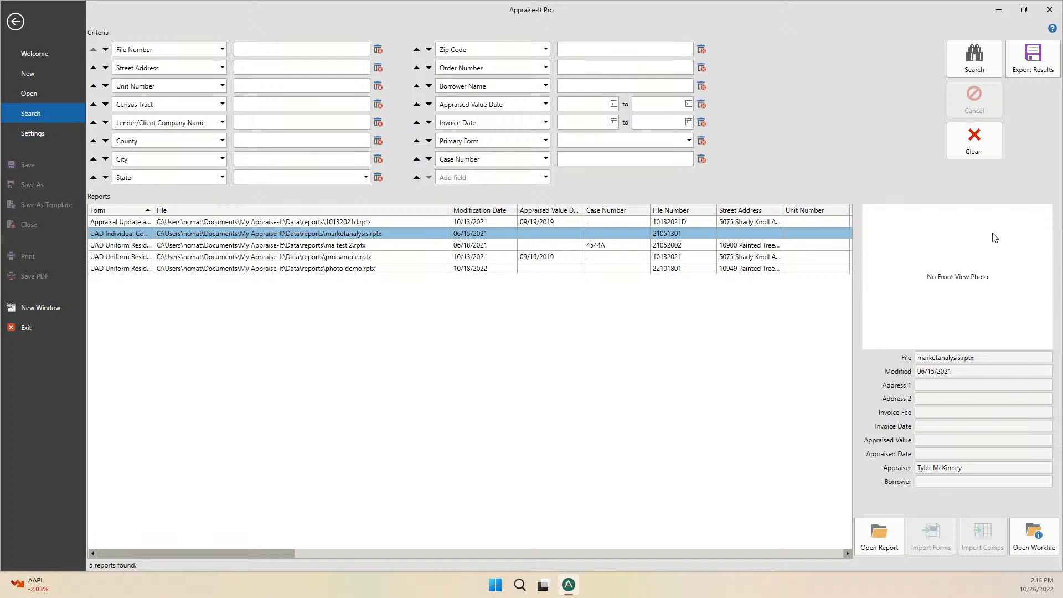
{"action": "left_click", "coordinate": [541, 258]}
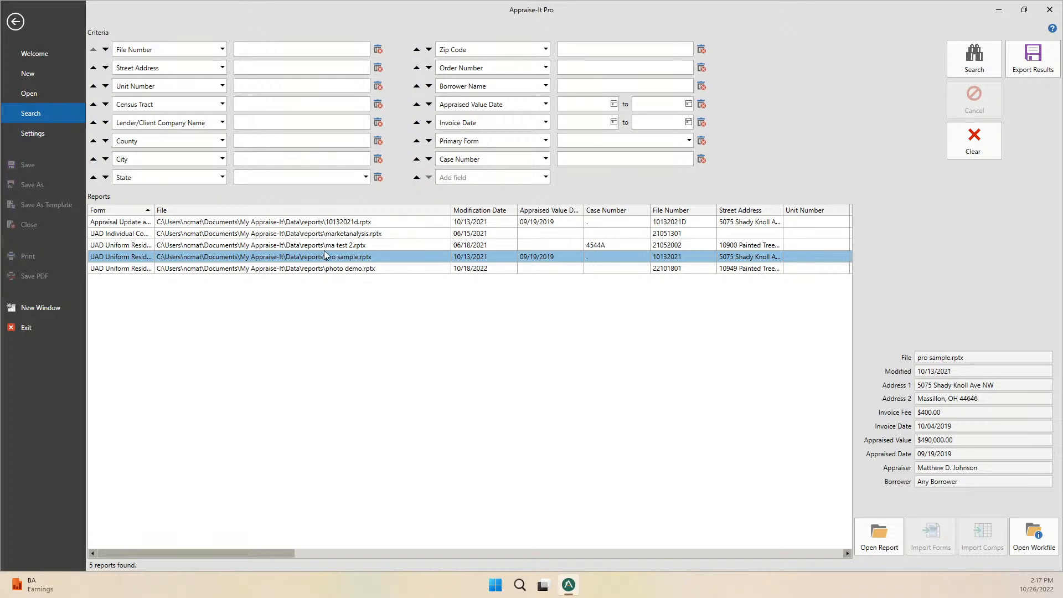
Review Settings categories from Colours through Printing, then return to the empty workspace.
{"action": "left_click", "coordinate": [32, 130]}
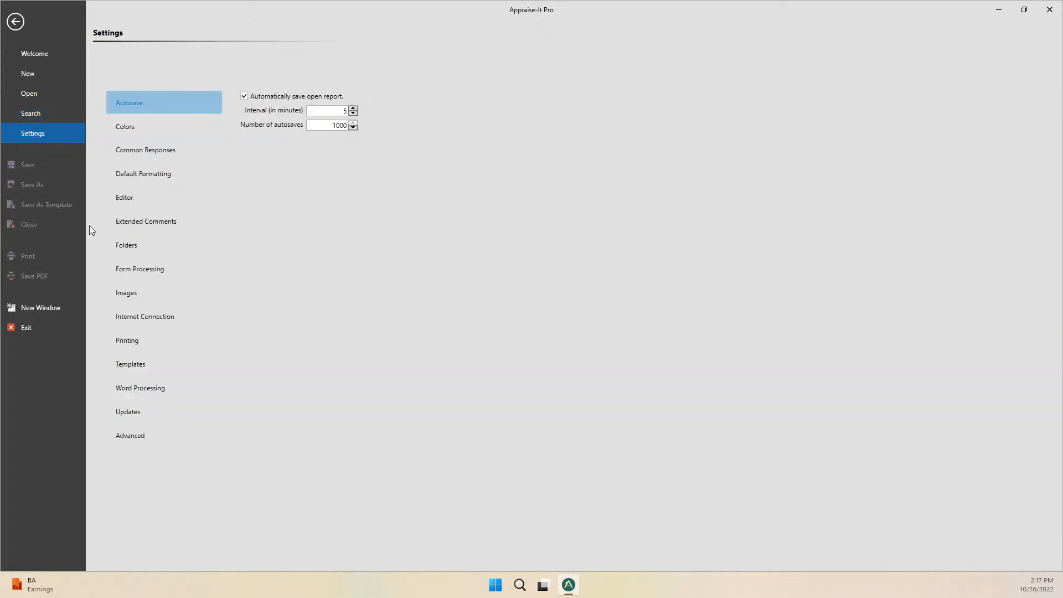
{"action": "left_click", "coordinate": [149, 136]}
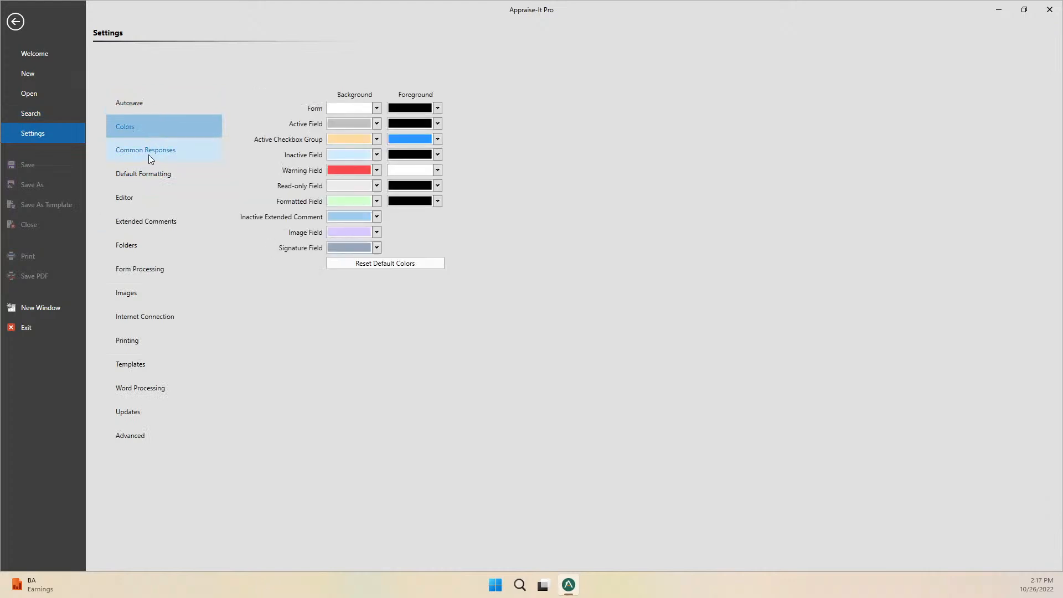
{"action": "left_click", "coordinate": [140, 183]}
{"action": "left_click", "coordinate": [135, 219]}
{"action": "left_click", "coordinate": [125, 289]}
{"action": "left_click", "coordinate": [133, 315]}
{"action": "left_click", "coordinate": [131, 384]}
{"action": "left_click", "coordinate": [131, 361]}
{"action": "left_click", "coordinate": [130, 347]}
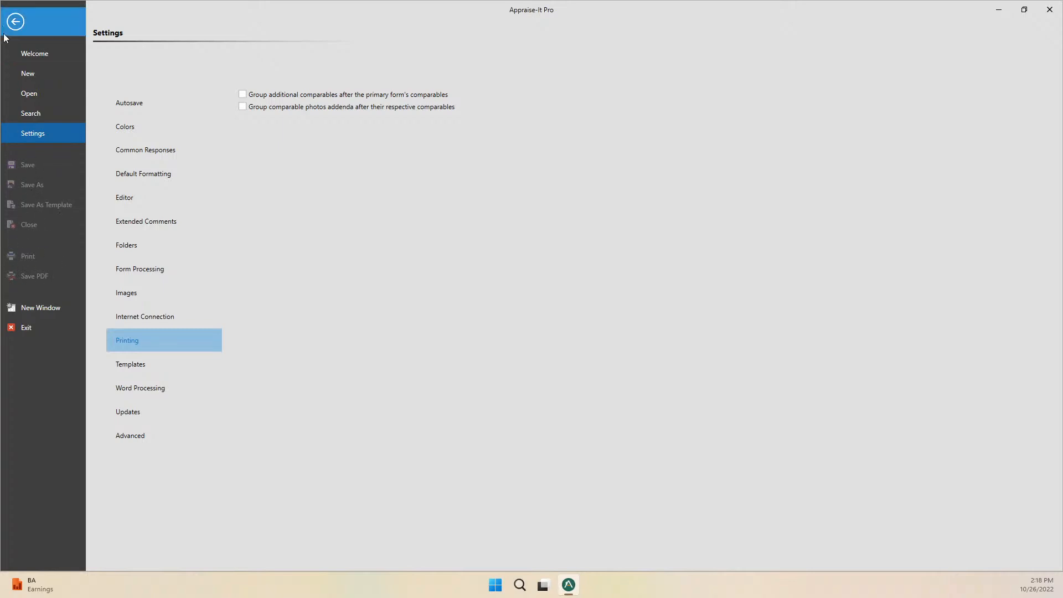
{"action": "left_click", "coordinate": [16, 21]}
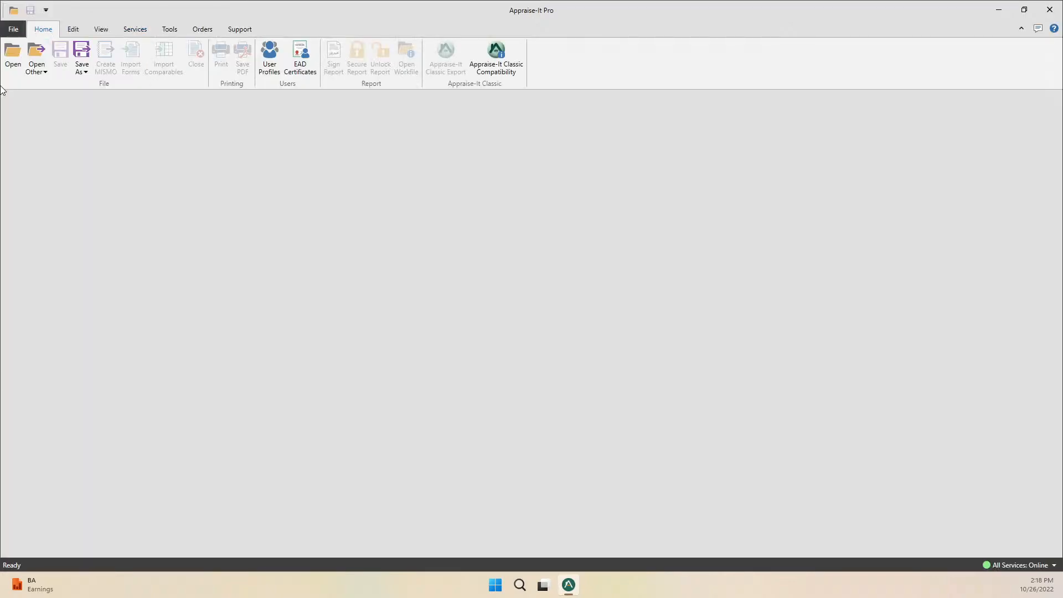
Go back to the New report page listing report types and location templates.
{"action": "left_click", "coordinate": [13, 29]}
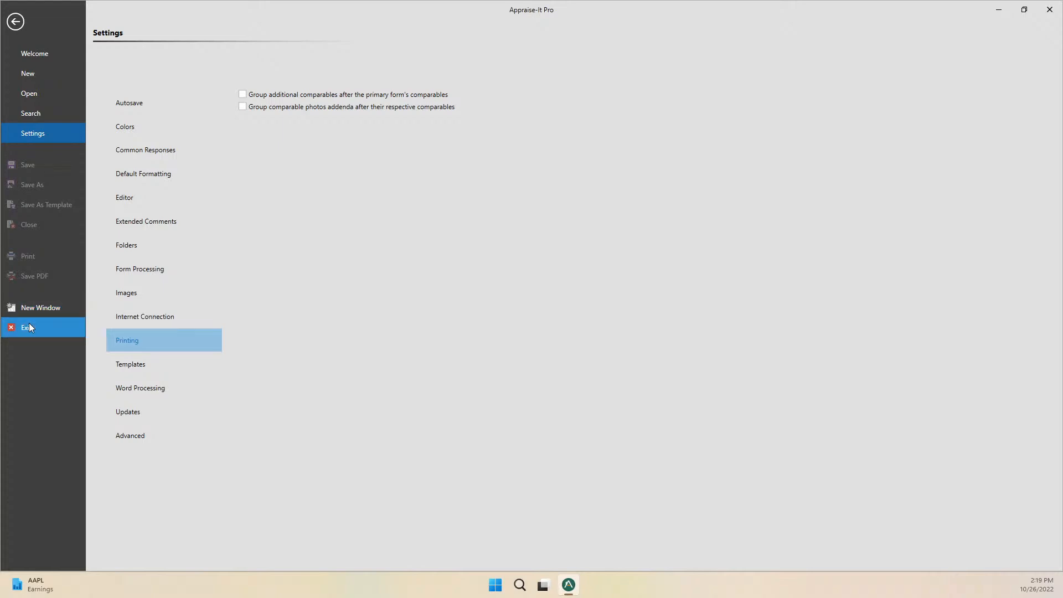
{"action": "left_click", "coordinate": [32, 71]}
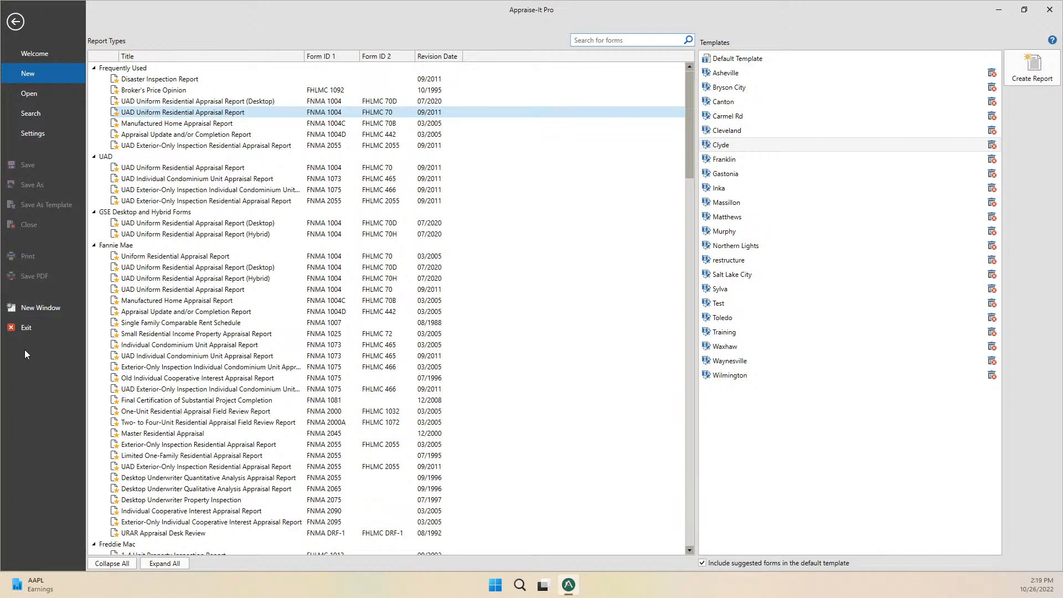
Create a URAR report, close it without saving, and start another with the Default Template.
{"action": "double_click", "coordinate": [236, 113]}
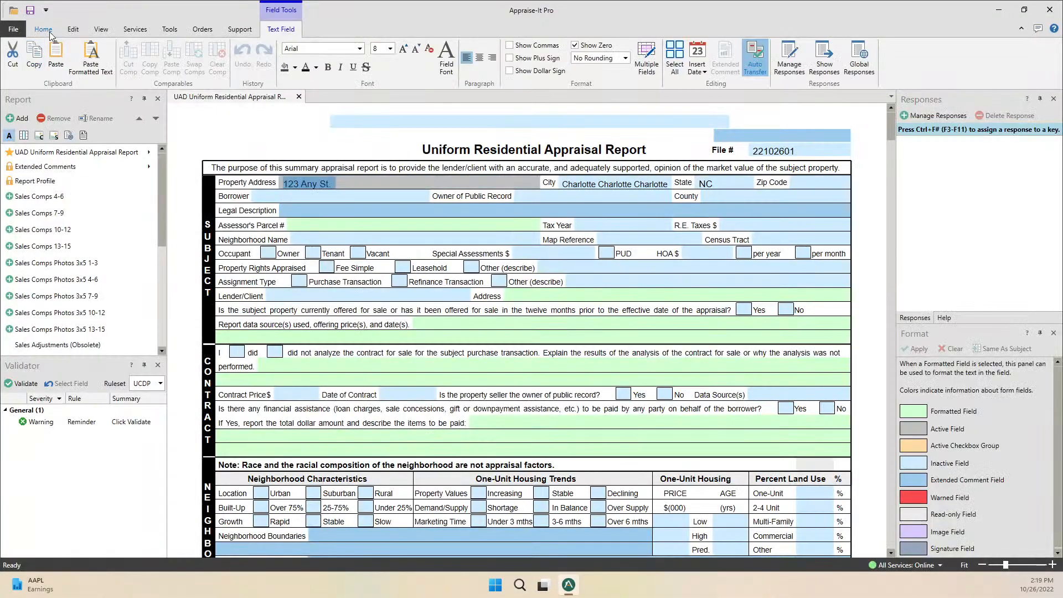
{"action": "left_click", "coordinate": [45, 31]}
{"action": "left_click", "coordinate": [196, 55]}
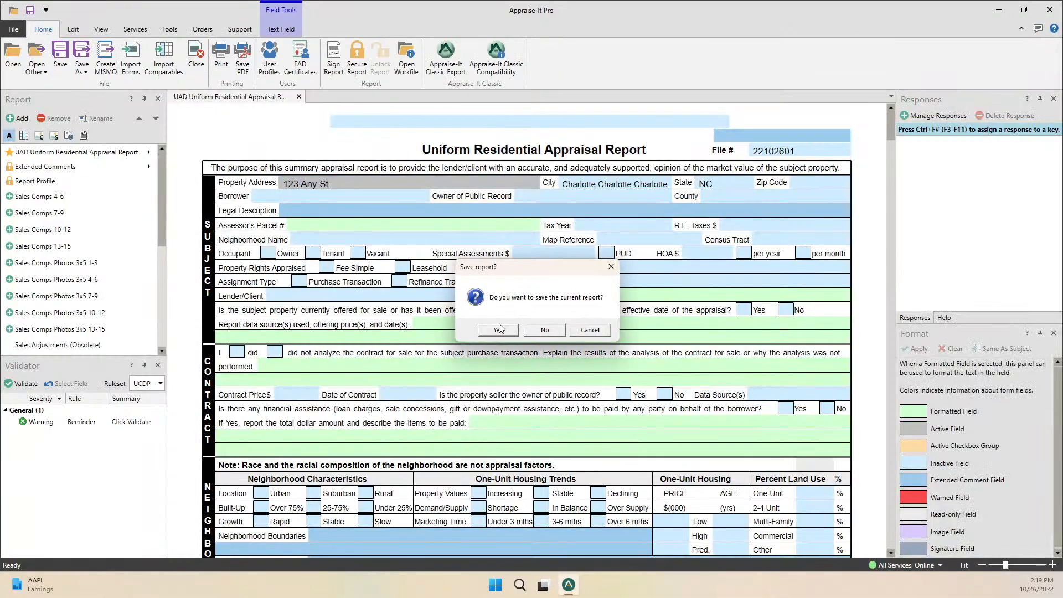
{"action": "left_click", "coordinate": [501, 278]}
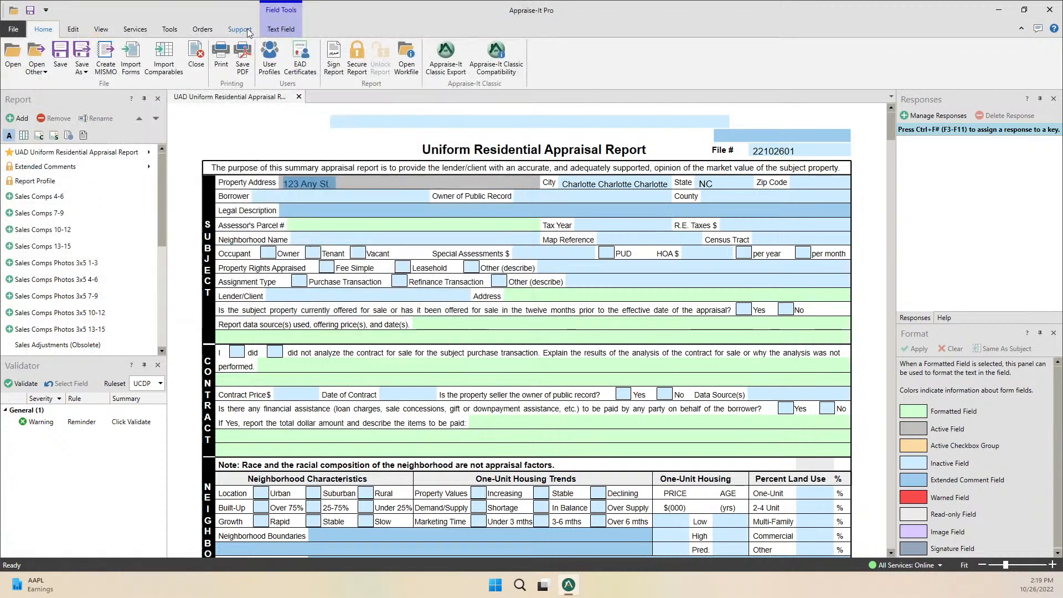
{"action": "left_click", "coordinate": [200, 56]}
{"action": "left_click", "coordinate": [545, 329]}
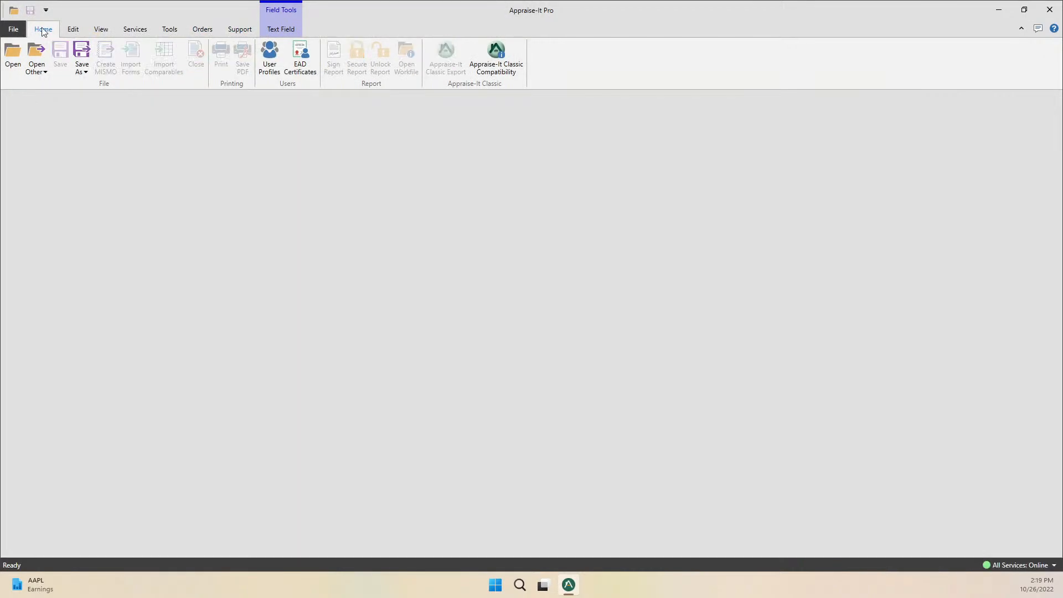
{"action": "left_click", "coordinate": [9, 32]}
{"action": "left_click", "coordinate": [736, 58]}
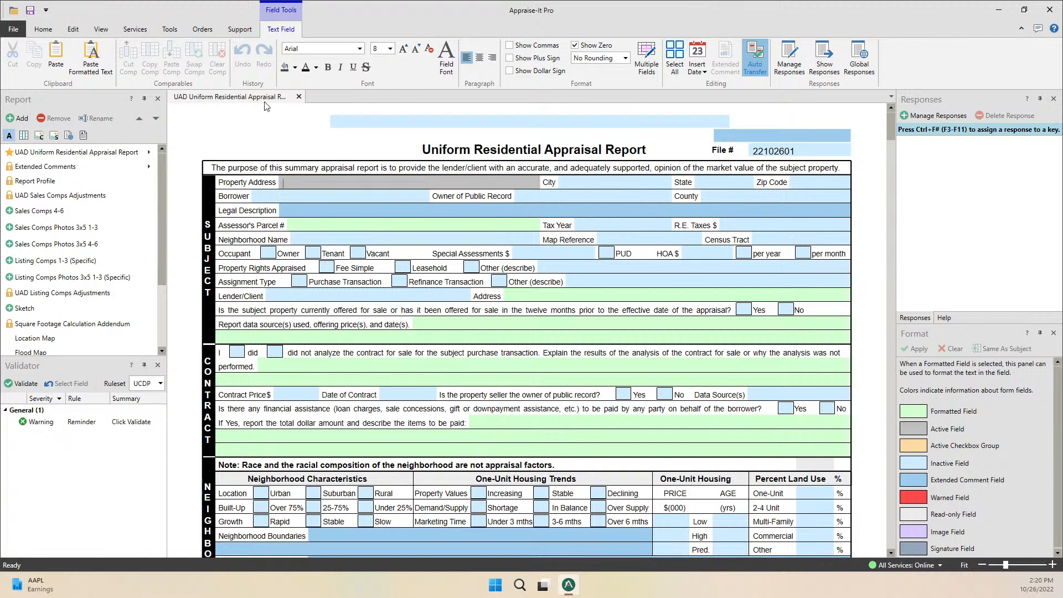
Widen the Report panel and move down the form list past General Photos and Location Map to Flood Map.
{"action": "left_click_drag", "start_coordinate": [165, 203], "coordinate": [156, 202]}
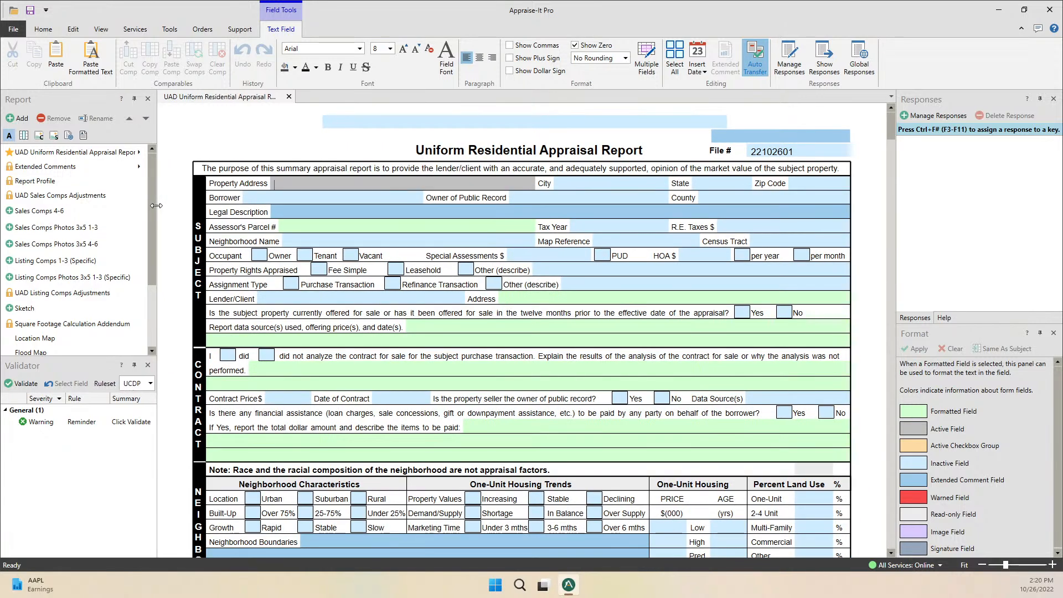
{"action": "scroll", "coordinate": [46, 247], "scroll_direction": "down", "scroll_amount": 2}
{"action": "left_click", "coordinate": [51, 336]}
{"action": "left_click", "coordinate": [47, 247]}
{"action": "left_click", "coordinate": [48, 262]}
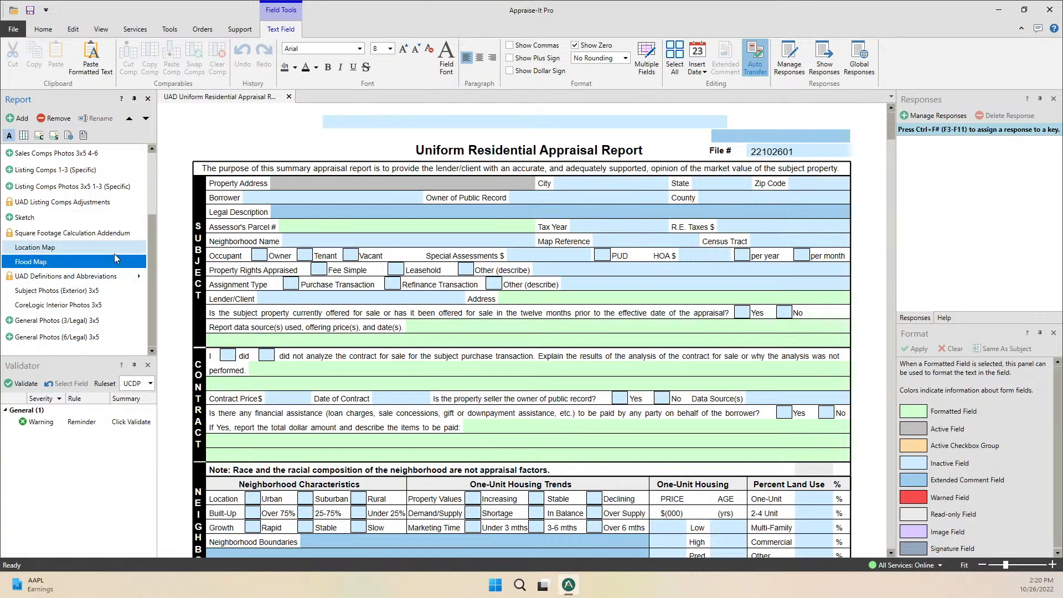
{"action": "left_click_drag", "start_coordinate": [152, 233], "coordinate": [155, 163]}
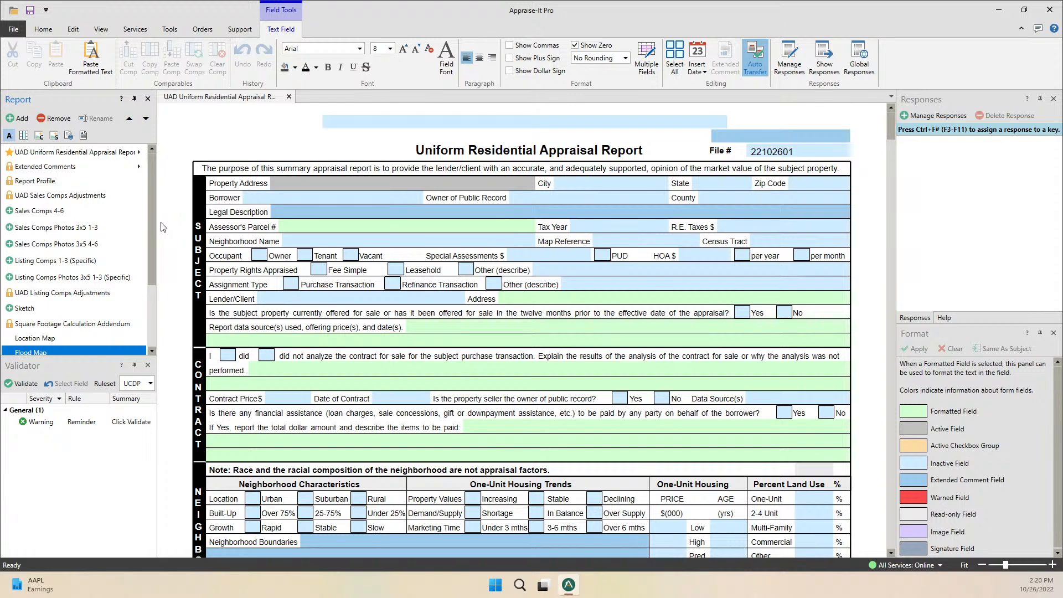
{"action": "scroll", "coordinate": [153, 271], "scroll_direction": "down", "scroll_amount": 1}
{"action": "scroll", "coordinate": [149, 282], "scroll_direction": "down", "scroll_amount": 1}
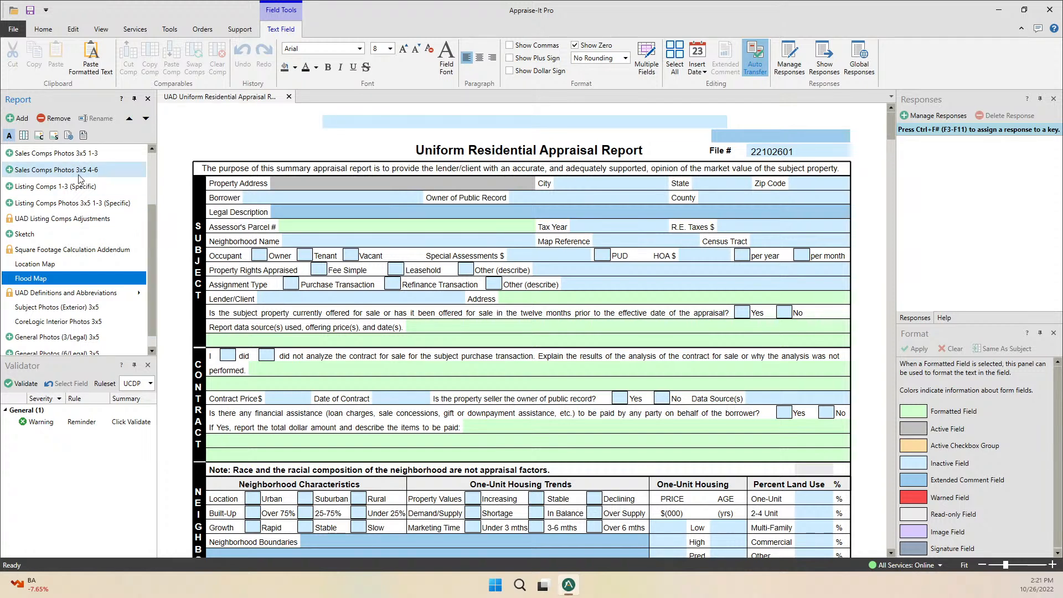
Remove the selected Flood Map form from the report, confirming with Yes.
{"action": "left_click", "coordinate": [52, 119]}
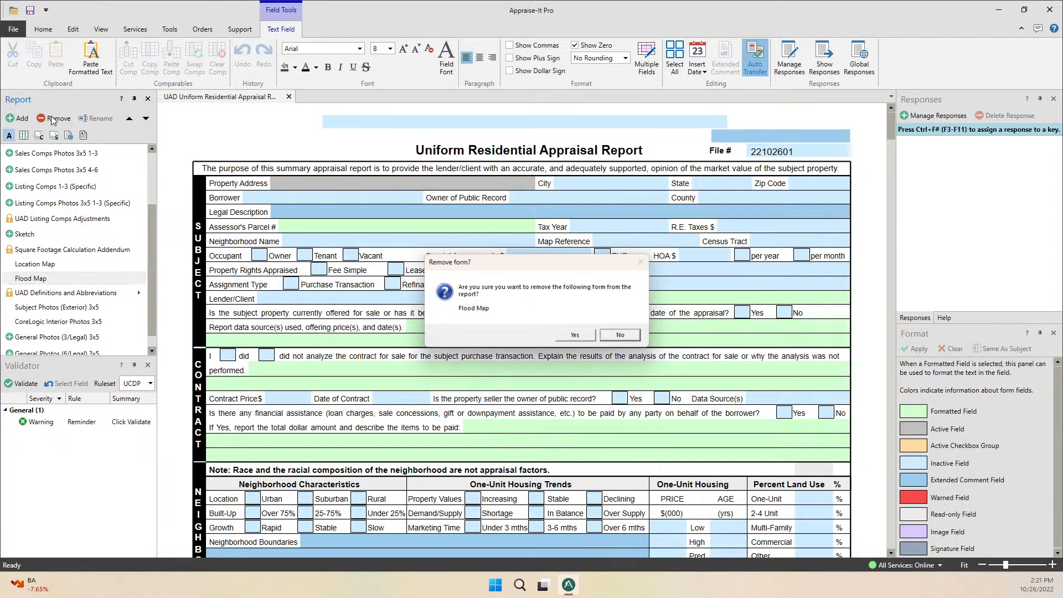
{"action": "left_click", "coordinate": [576, 336]}
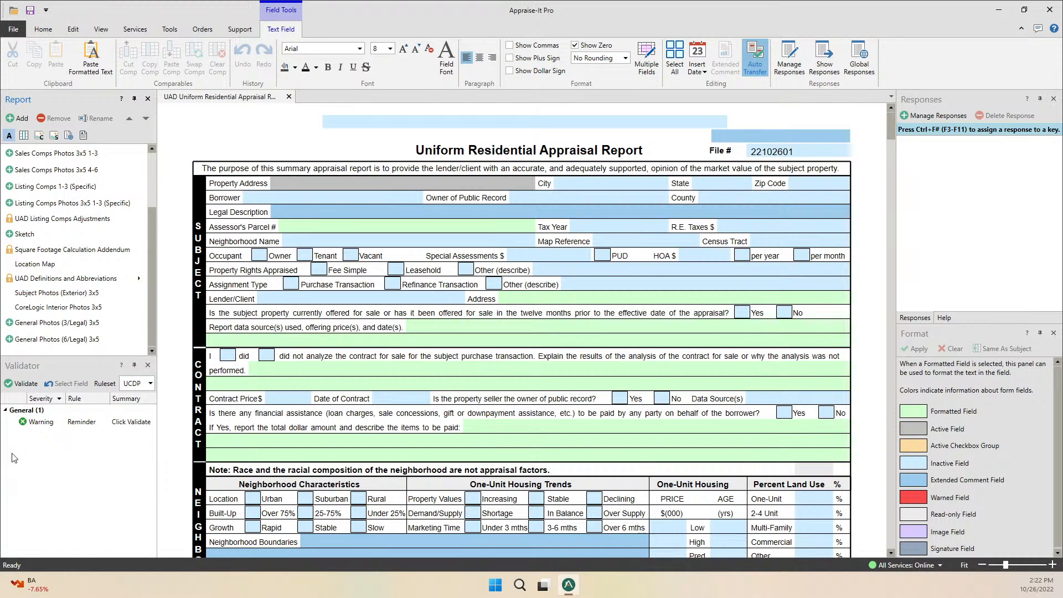
Reorder the report's forms so Location Map is first and Report Profile second.
{"action": "left_click", "coordinate": [34, 264]}
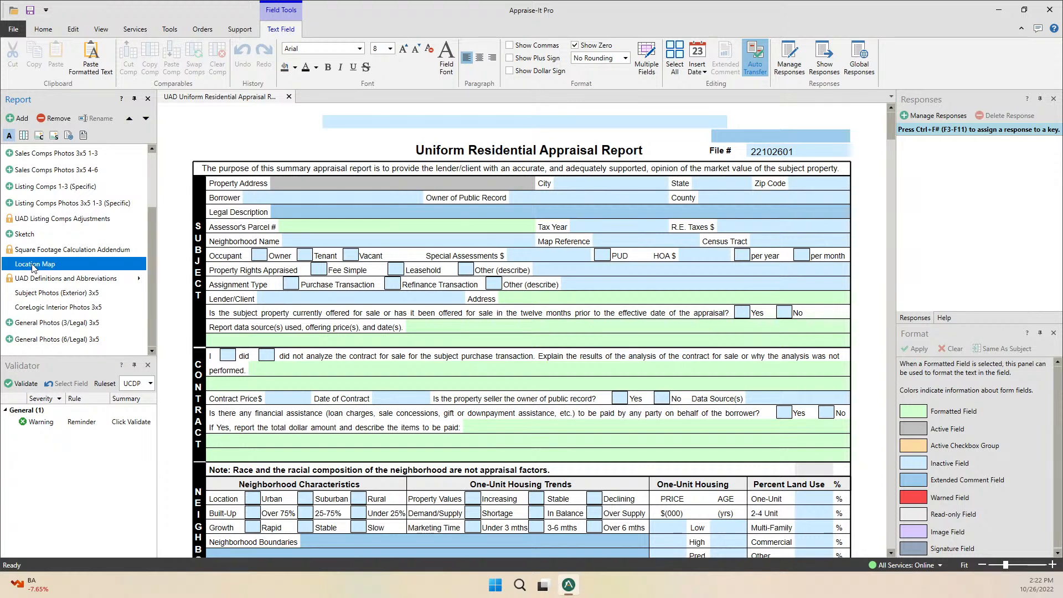
{"action": "scroll", "coordinate": [44, 166], "scroll_direction": "up", "scroll_amount": 3}
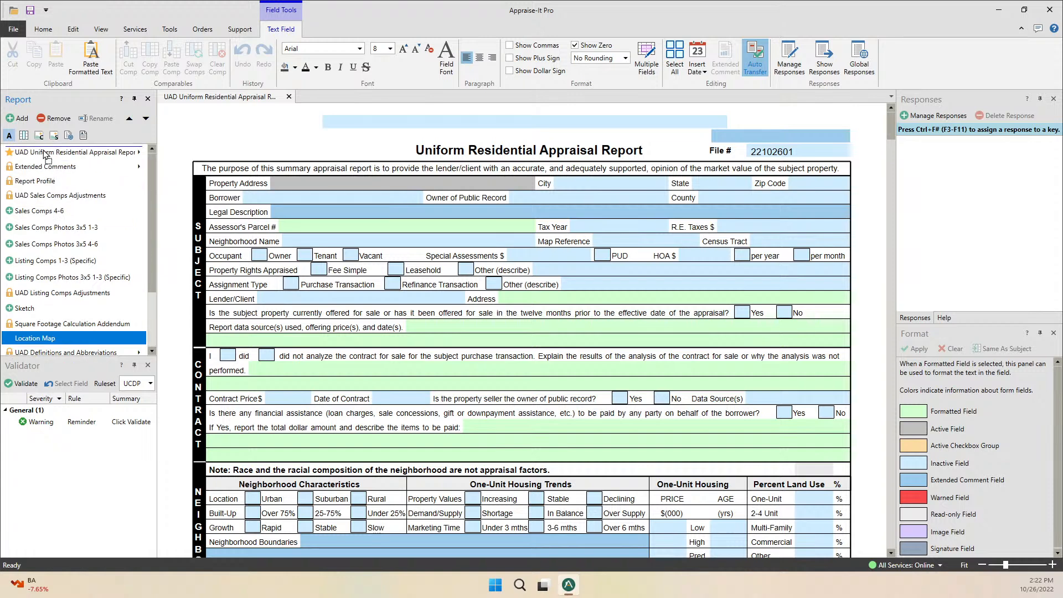
{"action": "left_click_drag", "start_coordinate": [45, 153], "coordinate": [43, 151]}
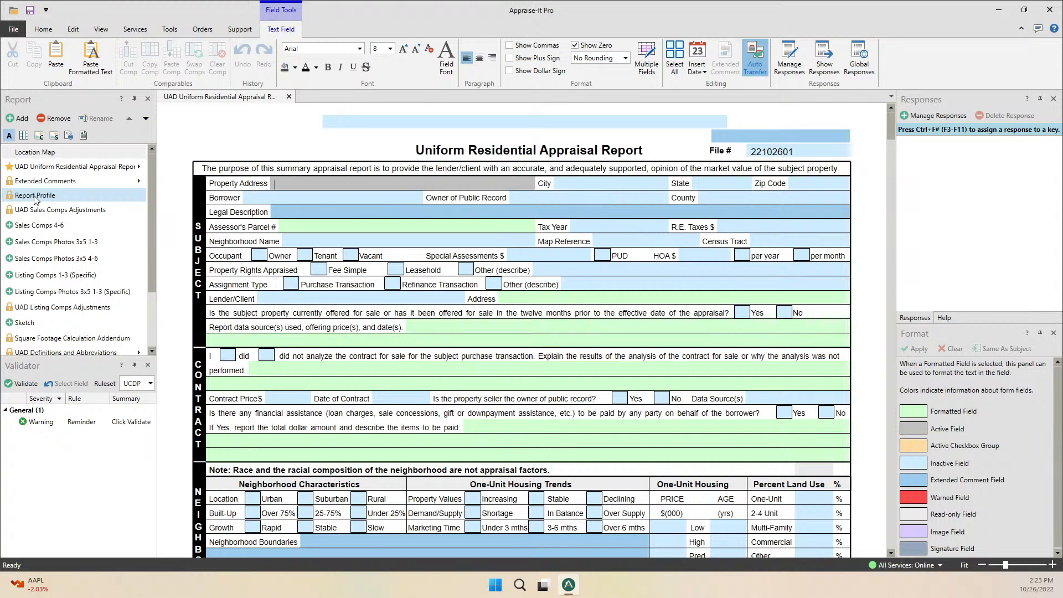
{"action": "left_click_drag", "start_coordinate": [34, 199], "coordinate": [38, 165]}
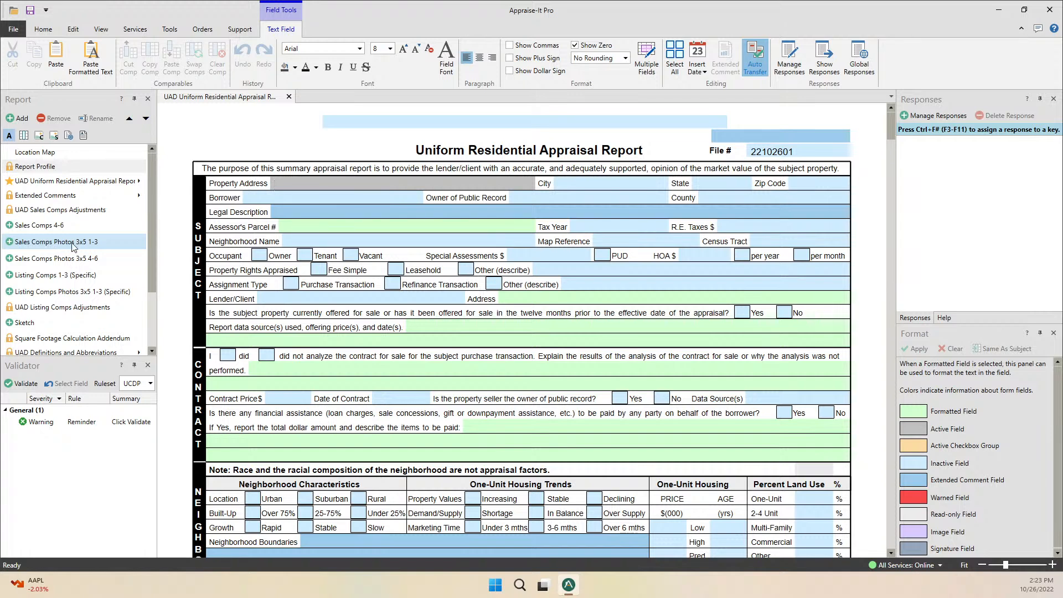
Filter the forms library by 'covid' and add the FNMA COVID-19 Addendum (Desktop) to the report.
{"action": "left_click", "coordinate": [18, 119]}
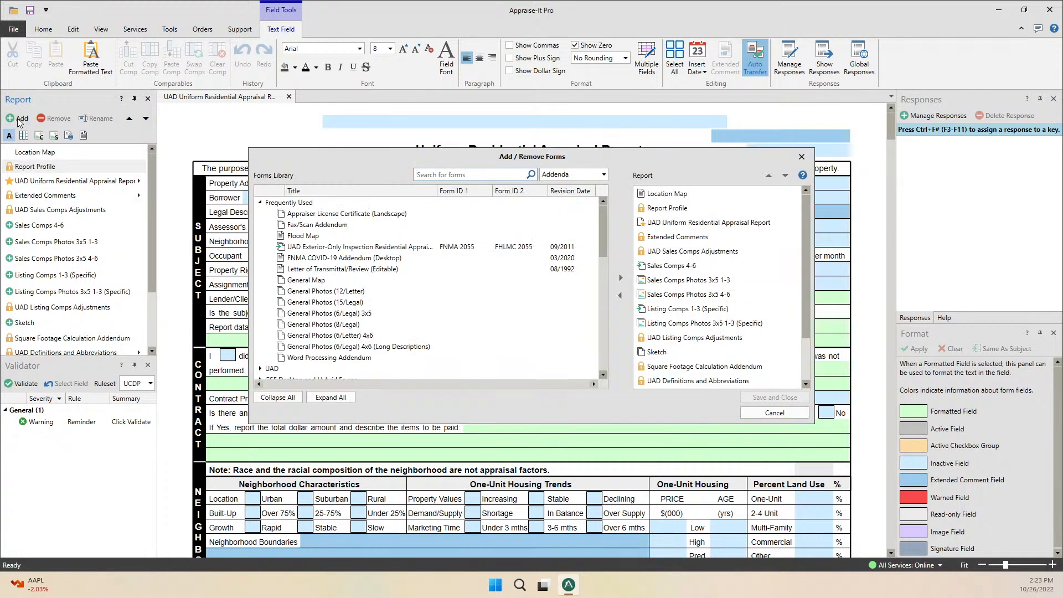
{"action": "type", "text": "covid"}
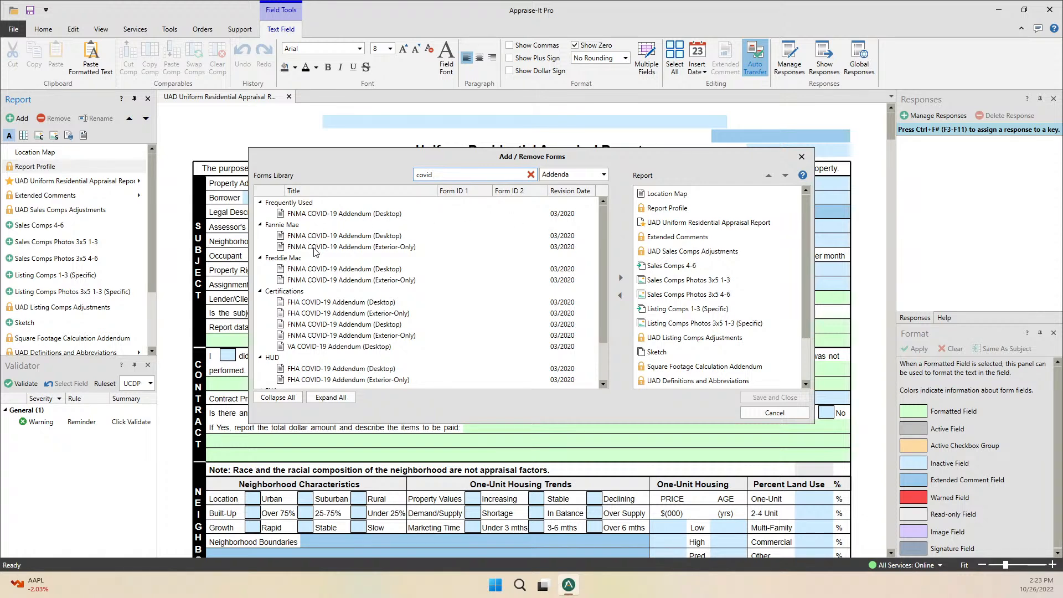
{"action": "left_click", "coordinate": [358, 239]}
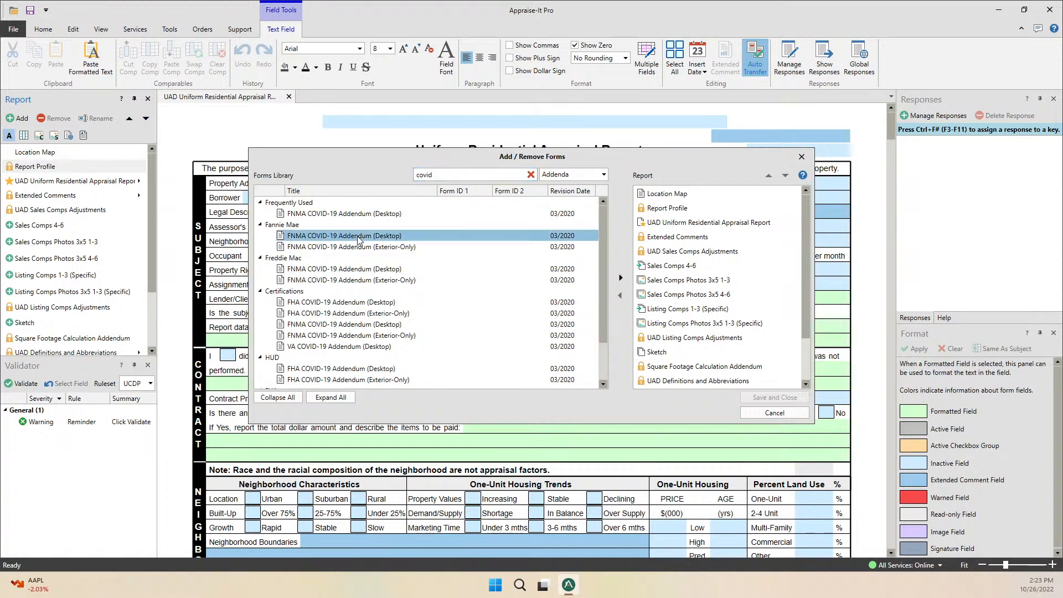
{"action": "double_click", "coordinate": [304, 239]}
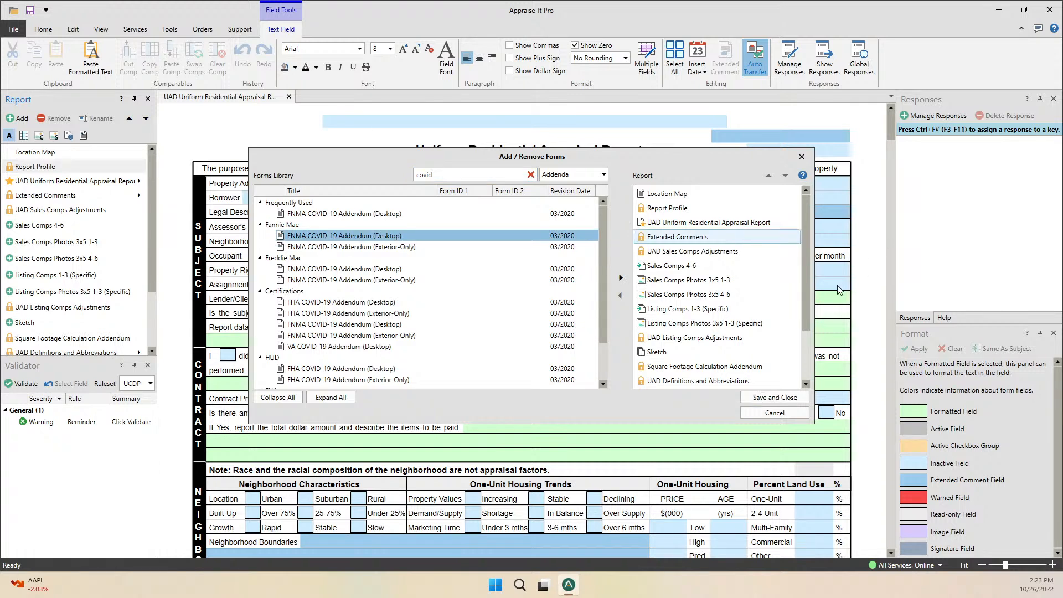
Take the FNMA COVID-19 Addendum (Desktop) back out of the Report list.
{"action": "scroll", "coordinate": [805, 313], "scroll_direction": "down", "scroll_amount": 2}
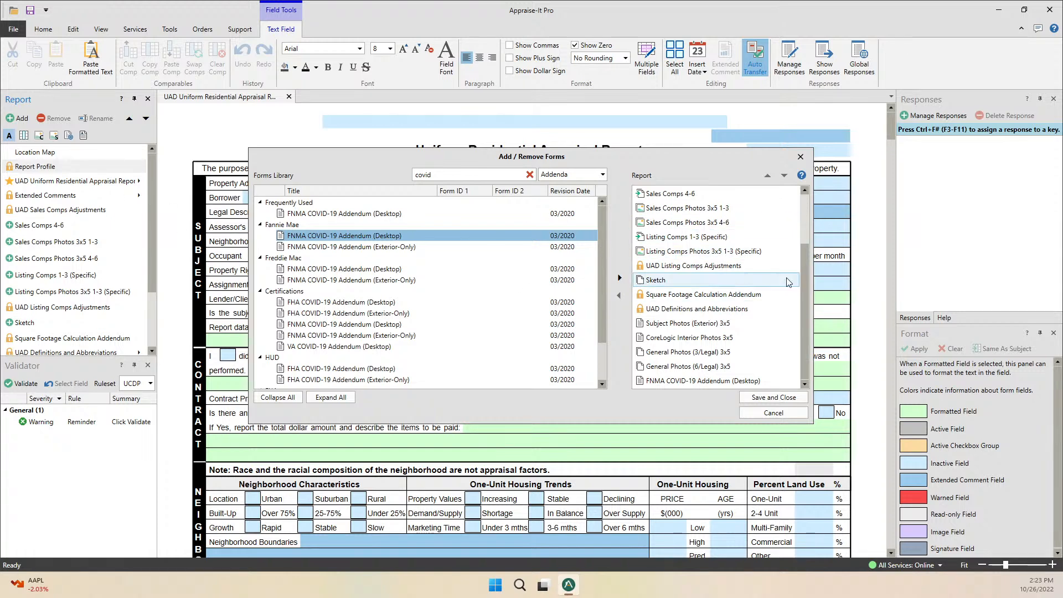
{"action": "left_click", "coordinate": [697, 381]}
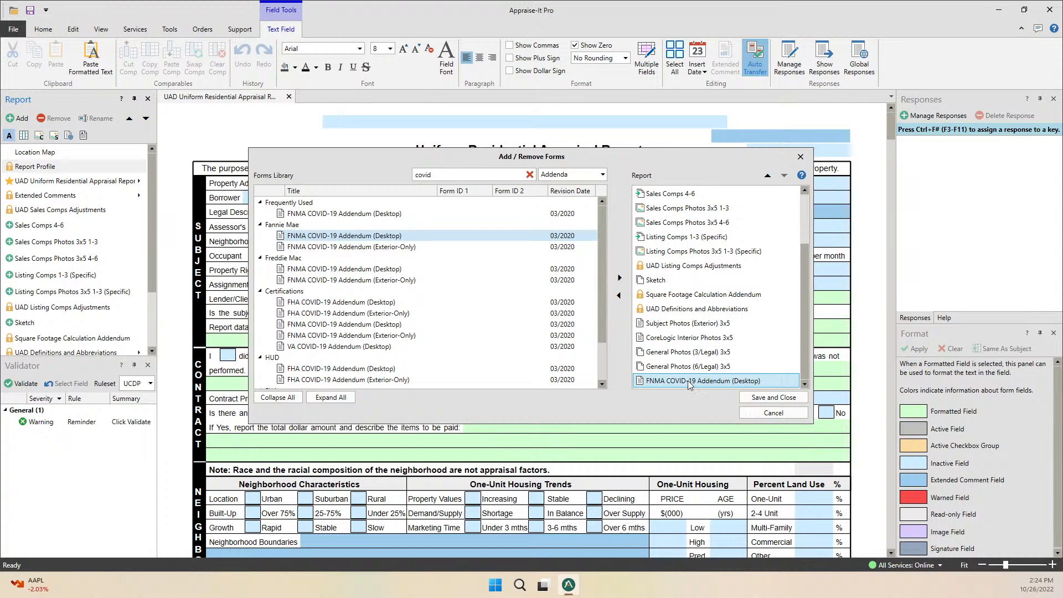
{"action": "left_click", "coordinate": [619, 295]}
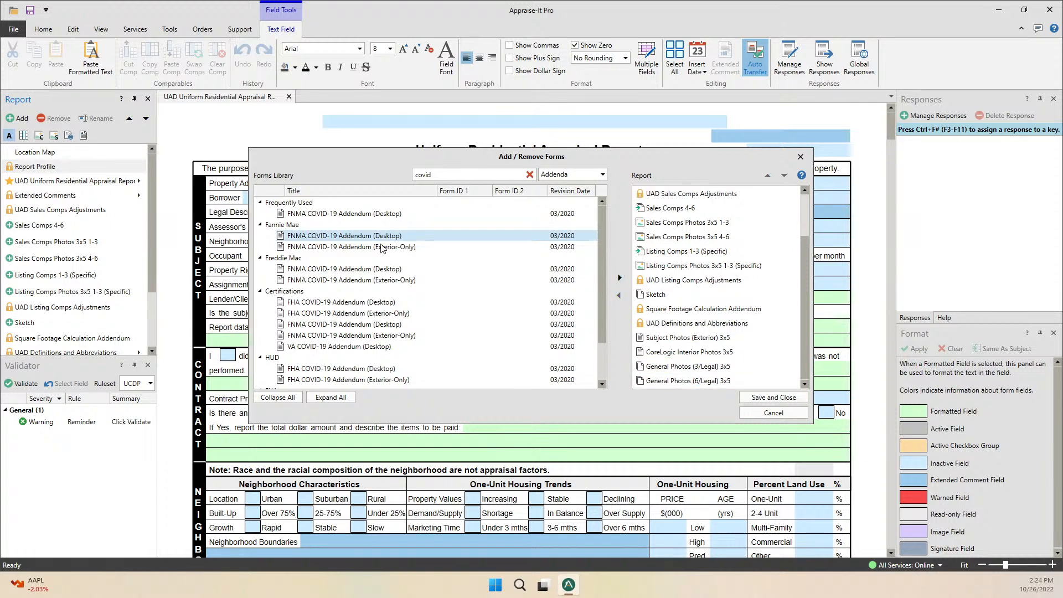
{"action": "scroll", "coordinate": [807, 262], "scroll_direction": "up", "scroll_amount": 2}
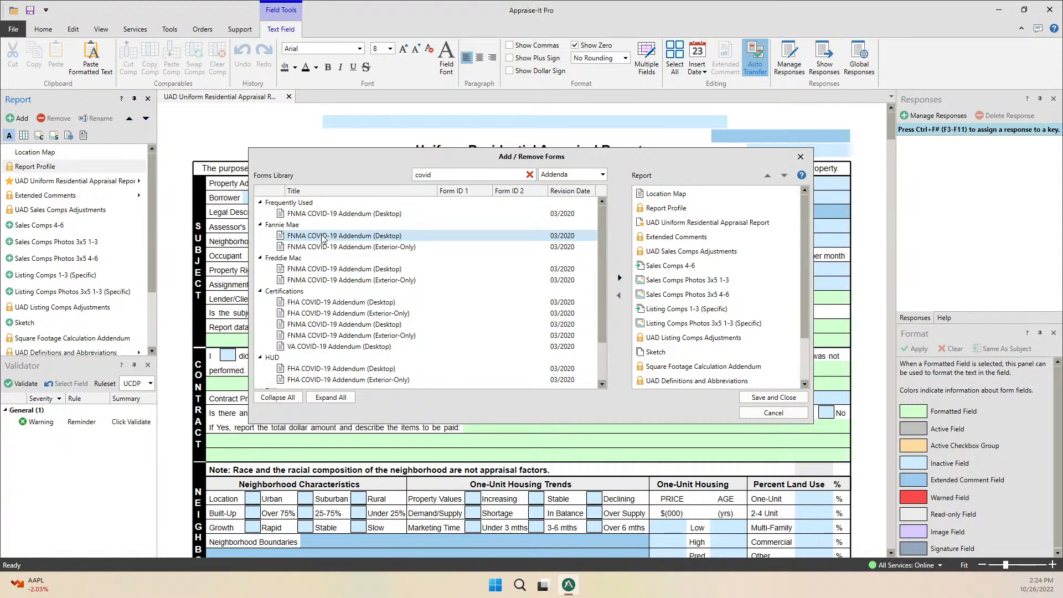
Drag the FNMA COVID-19 Addendum (Desktop) under Location Map, set the Addenda filter, then save and close.
{"action": "left_click_drag", "start_coordinate": [313, 239], "coordinate": [676, 207]}
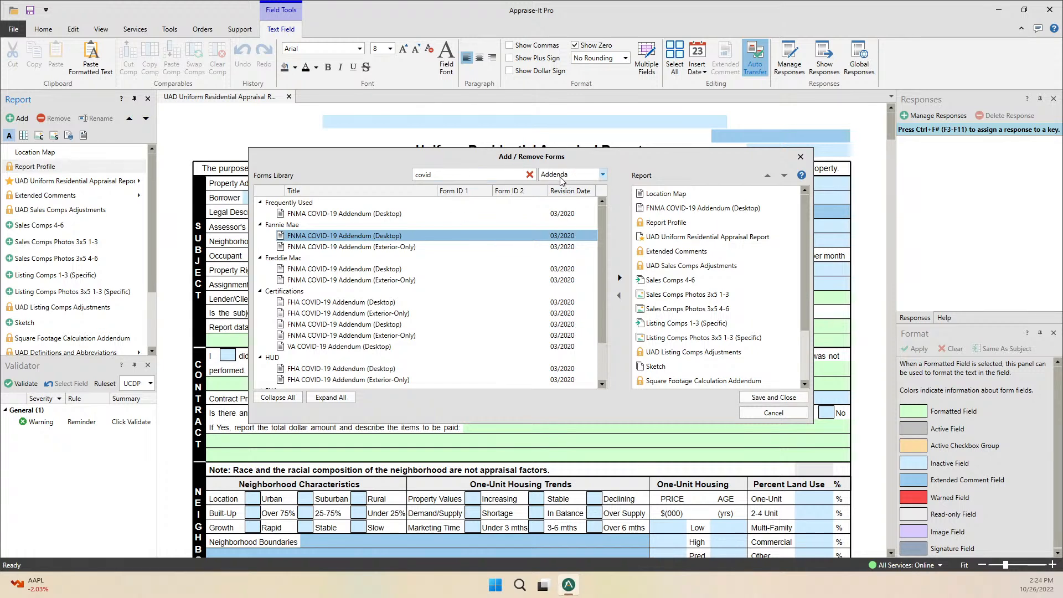
{"action": "left_click", "coordinate": [602, 178]}
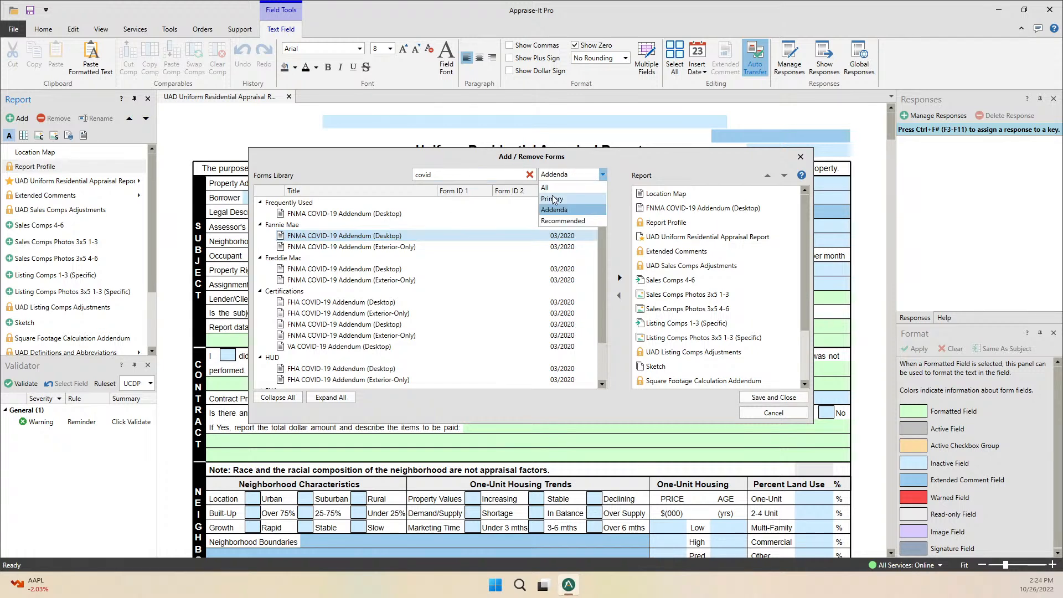
{"action": "left_click", "coordinate": [635, 156]}
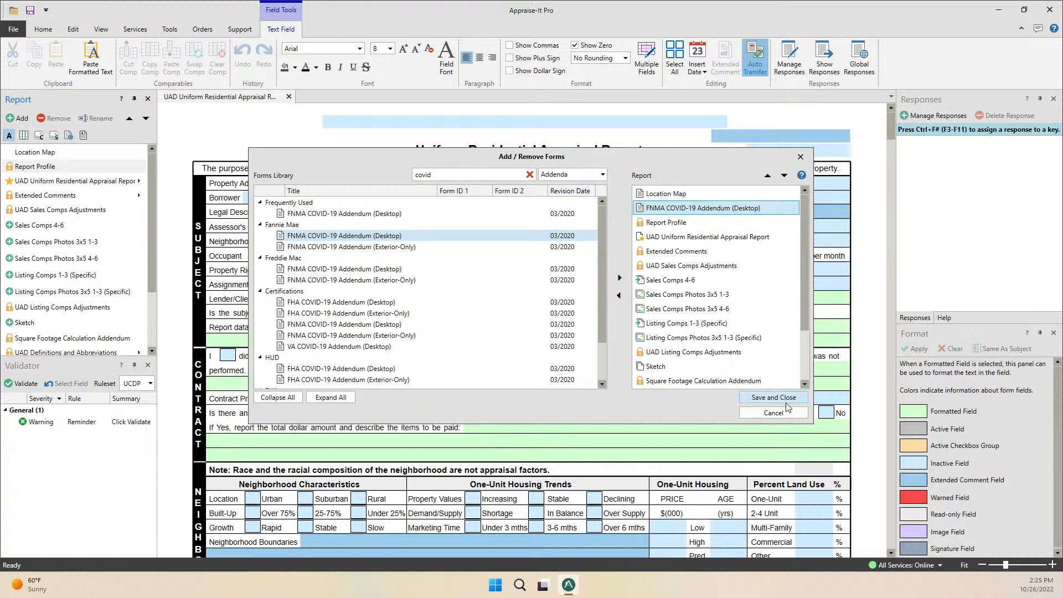
{"action": "key", "text": "Return"}
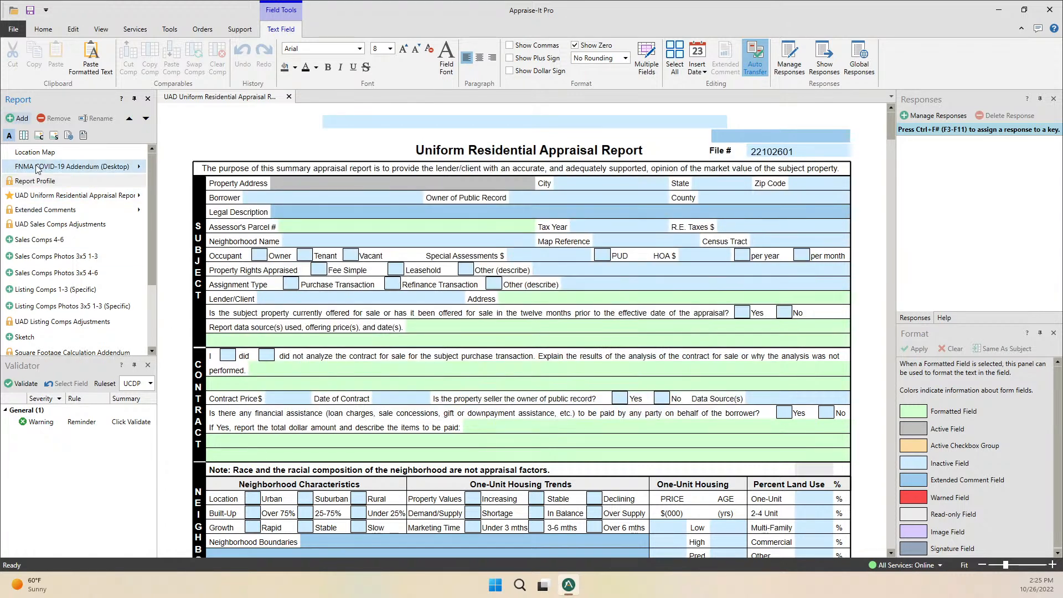
{"action": "left_click", "coordinate": [138, 167]}
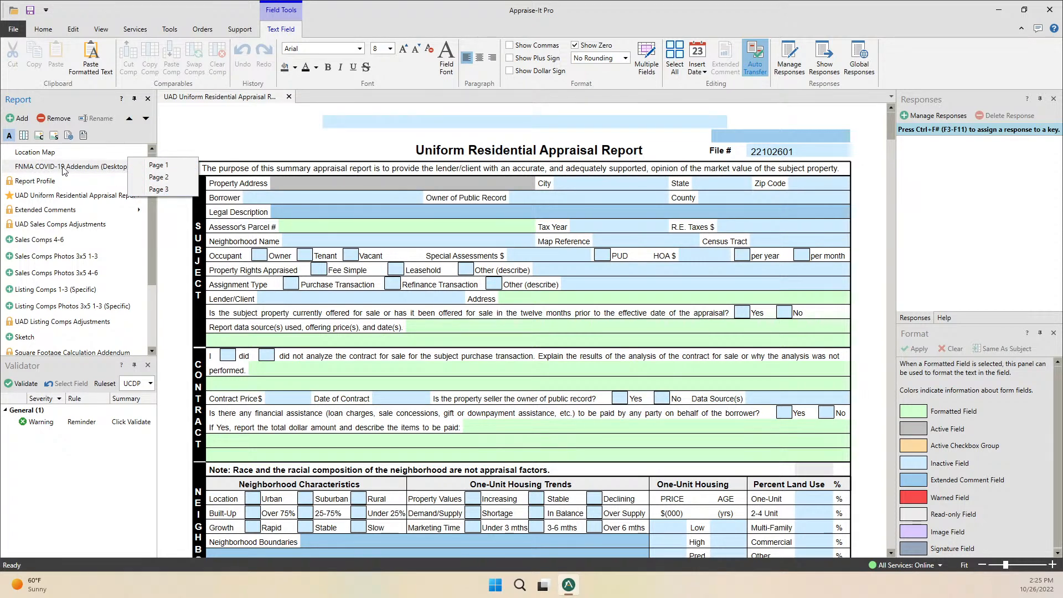
{"action": "left_click", "coordinate": [86, 169]}
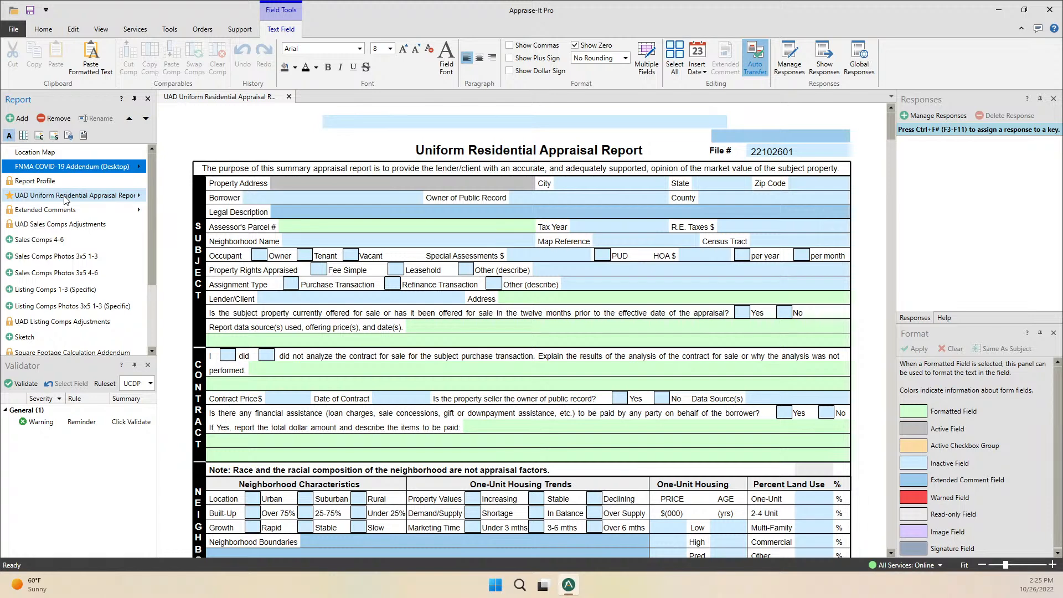
{"action": "left_click", "coordinate": [138, 199]}
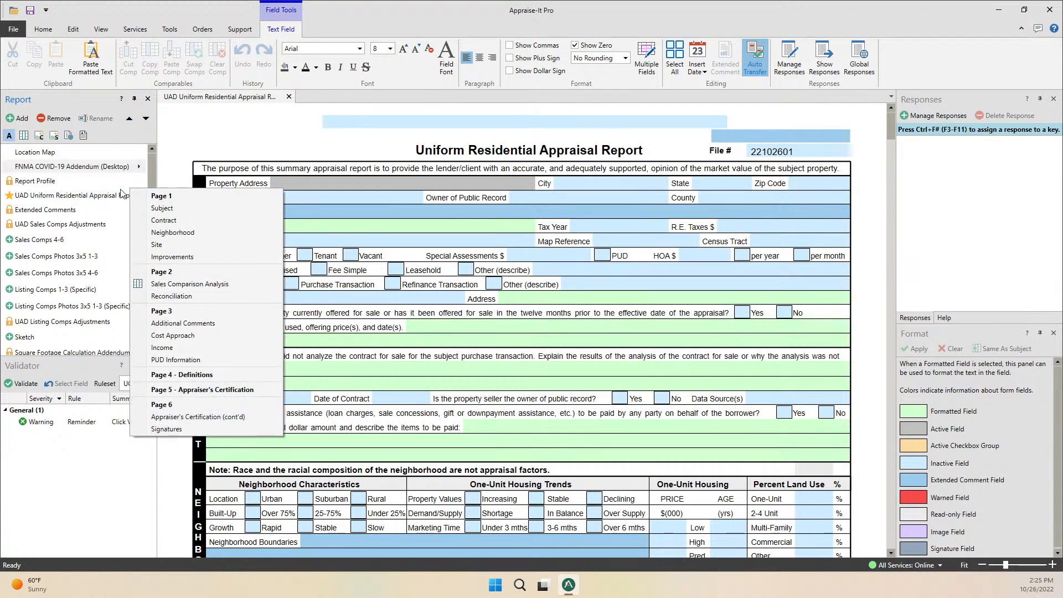
{"action": "left_click", "coordinate": [81, 96]}
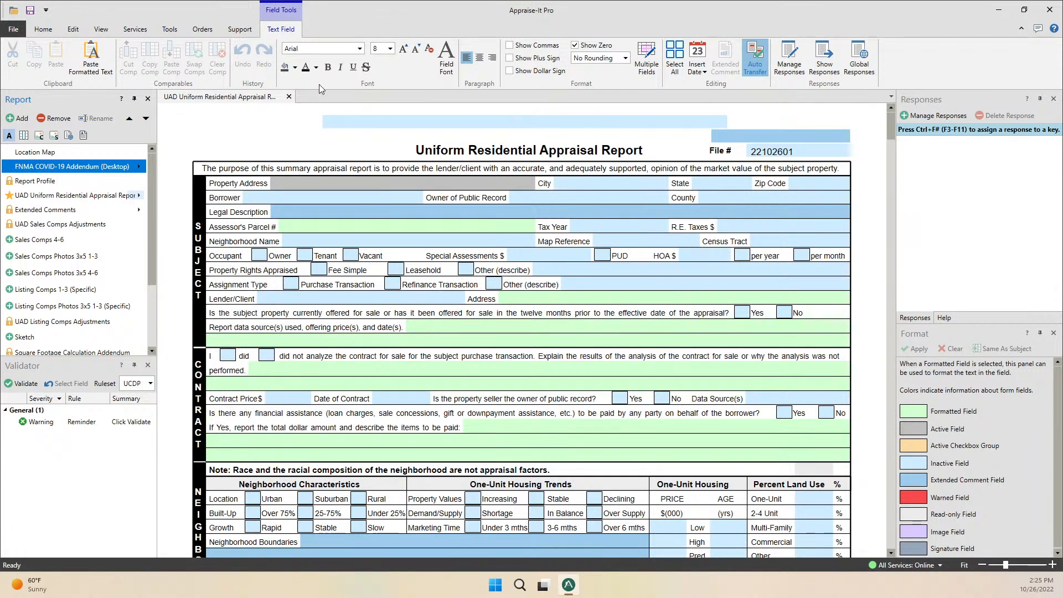
{"action": "mouse_move", "coordinate": [891, 127]}
{"action": "left_mouse_down"}
{"action": "mouse_move", "coordinate": [893, 482]}
{"action": "mouse_move", "coordinate": [893, 111]}
{"action": "left_mouse_up"}
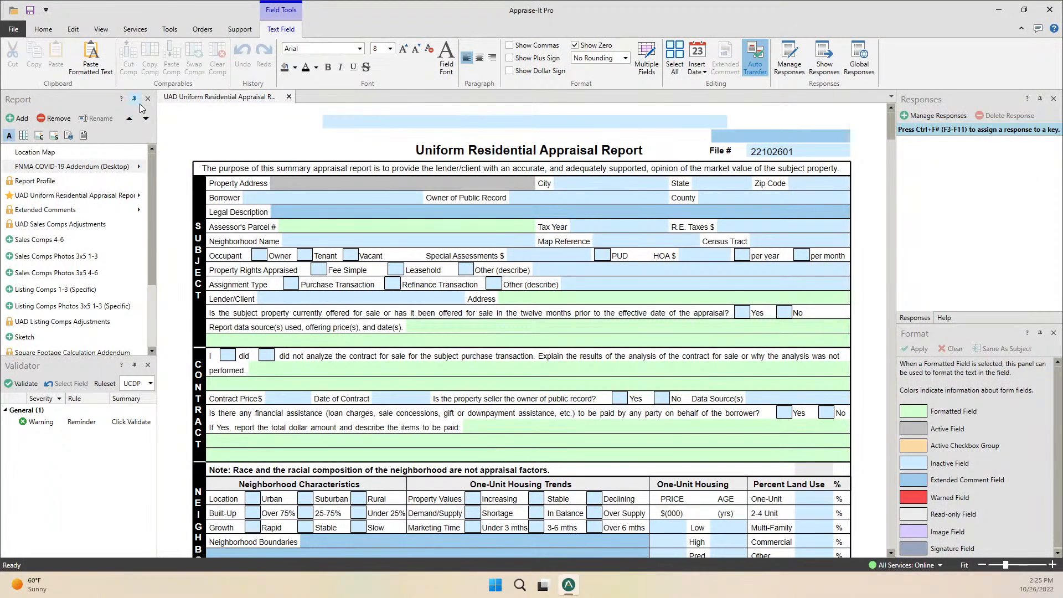
{"action": "left_click", "coordinate": [24, 337]}
{"action": "left_click", "coordinate": [248, 98]}
{"action": "left_click", "coordinate": [313, 98]}
{"action": "left_click", "coordinate": [261, 99]}
{"action": "left_click", "coordinate": [313, 99]}
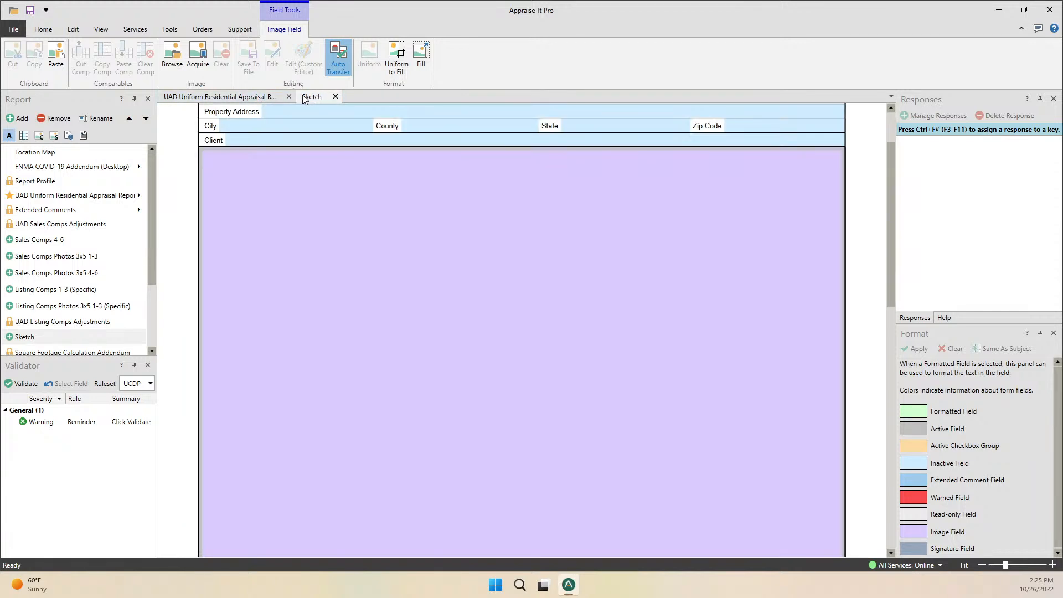
{"action": "left_click", "coordinate": [255, 103]}
{"action": "left_click", "coordinate": [321, 100]}
{"action": "left_click", "coordinate": [254, 102]}
{"action": "left_click", "coordinate": [317, 99]}
{"action": "mouse_move", "coordinate": [316, 98]}
{"action": "left_mouse_down"}
{"action": "mouse_move", "coordinate": [313, 176]}
{"action": "mouse_move", "coordinate": [314, 98]}
{"action": "left_mouse_up"}
{"action": "left_click", "coordinate": [335, 96]}
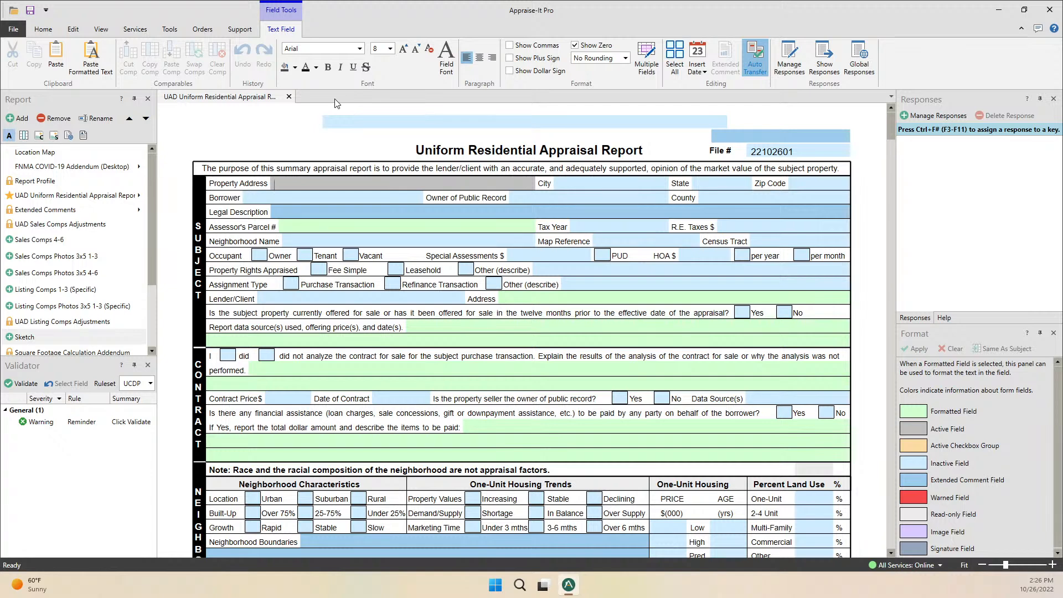
{"action": "left_click", "coordinate": [18, 118]}
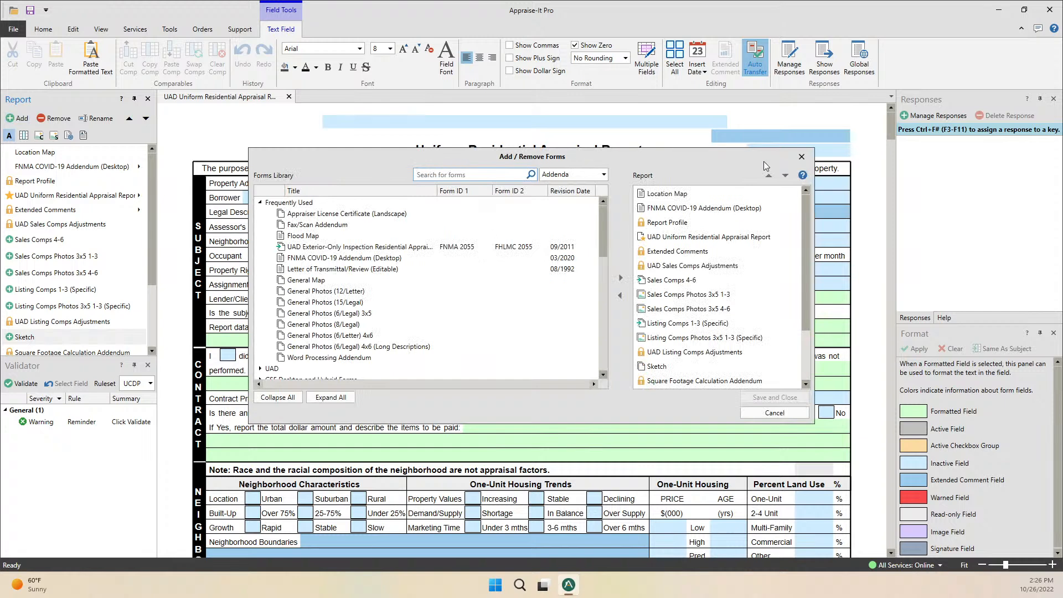
{"action": "left_click", "coordinate": [801, 157]}
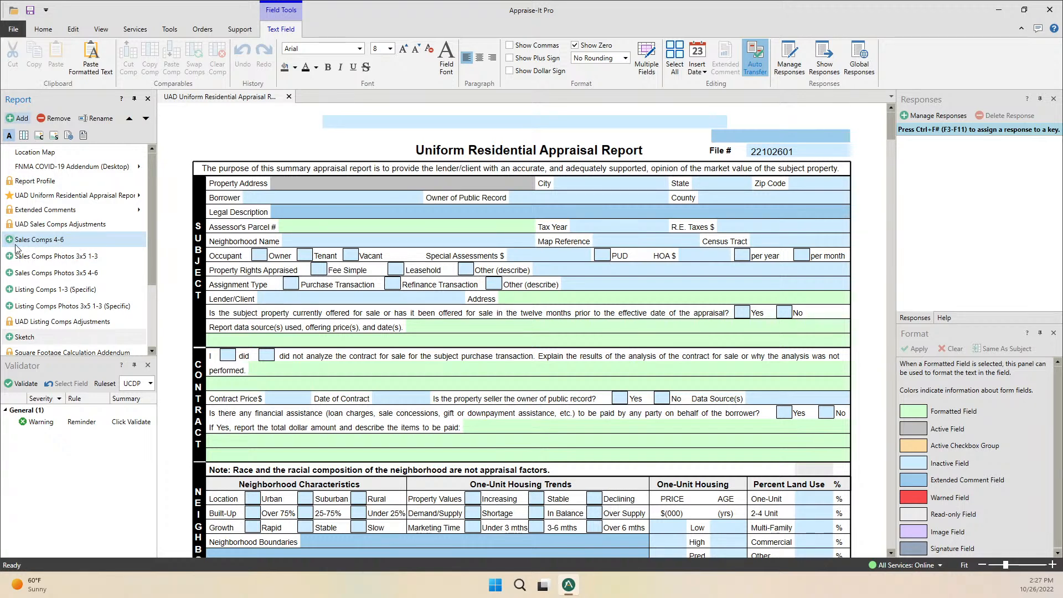
Add the Sales Comps 7-9 pages after Sales Comps 4-6 and select Sales Comps Photos 3x5 7-9.
{"action": "left_click", "coordinate": [48, 239]}
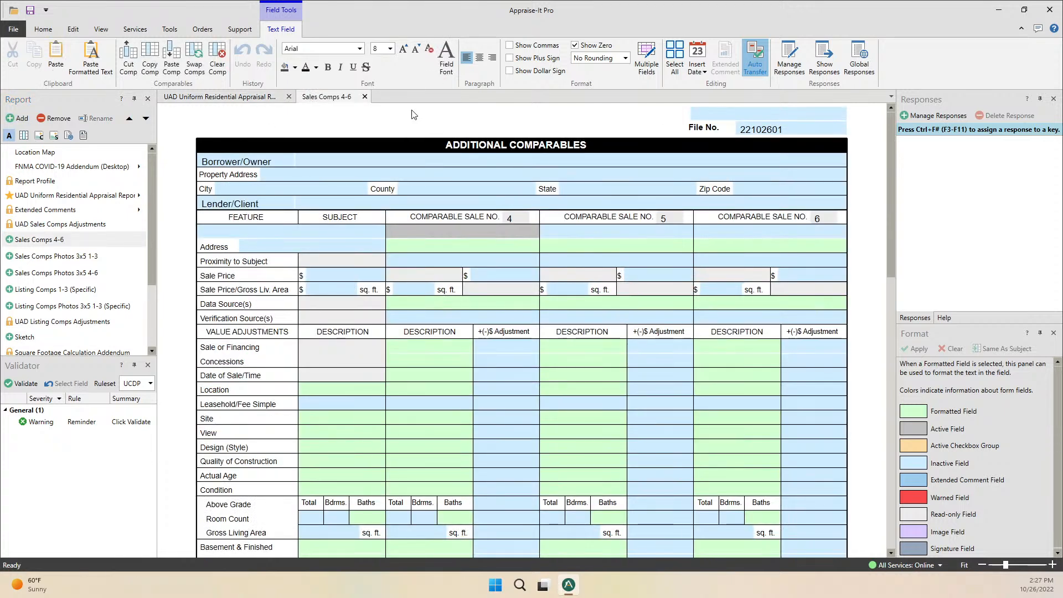
{"action": "left_click", "coordinate": [366, 97]}
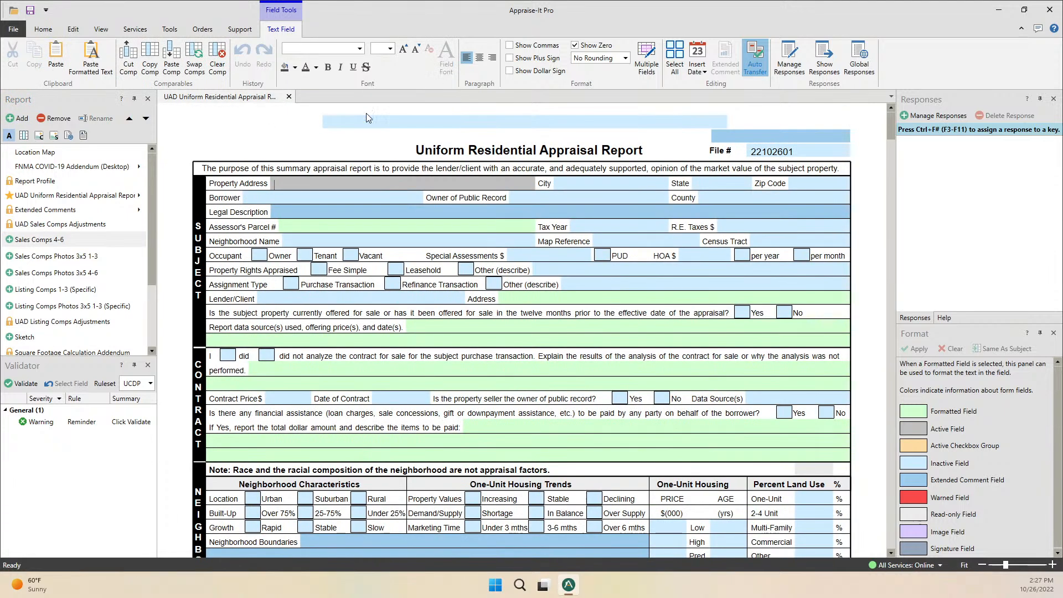
{"action": "left_click", "coordinate": [10, 241]}
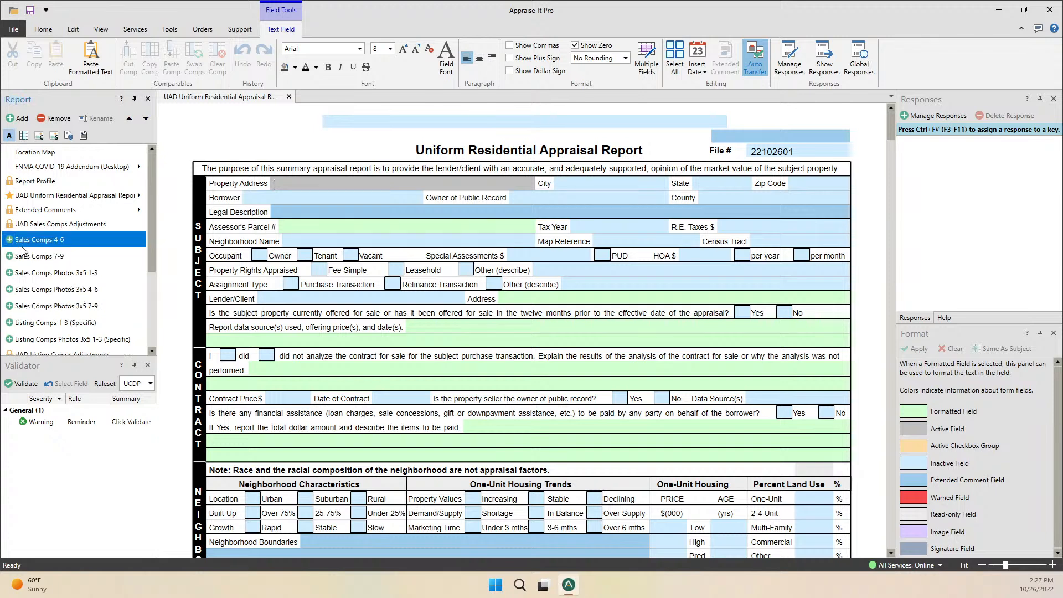
{"action": "left_click", "coordinate": [52, 308]}
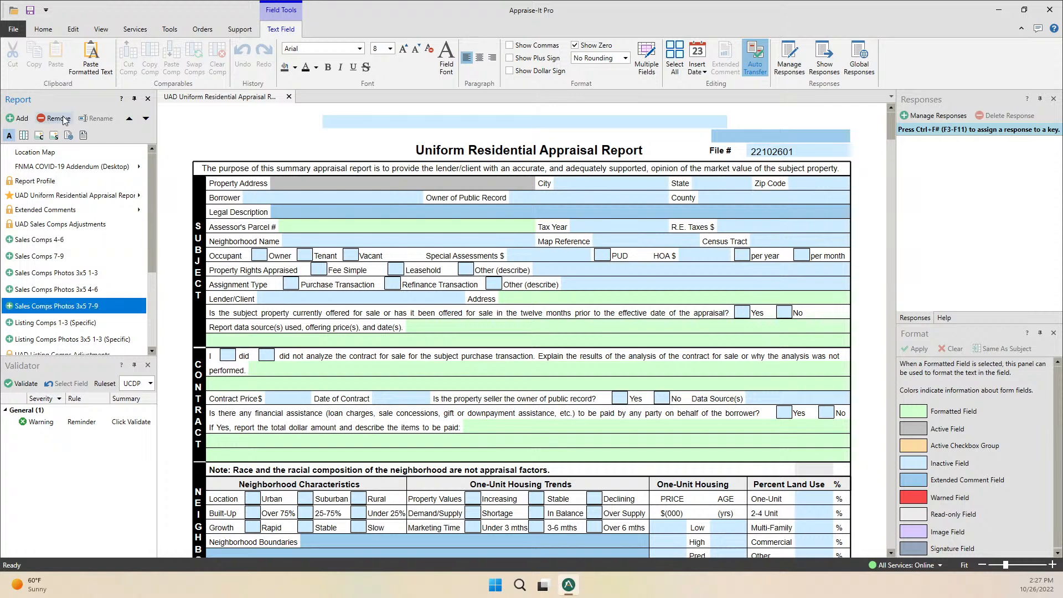
Add extra General Photos (3/Legal) 3x5 and (6/Legal) 3x5 copies, selecting General Photos (6/Legal) 3x5 2.
{"action": "scroll", "coordinate": [72, 249], "scroll_direction": "down", "scroll_amount": 3}
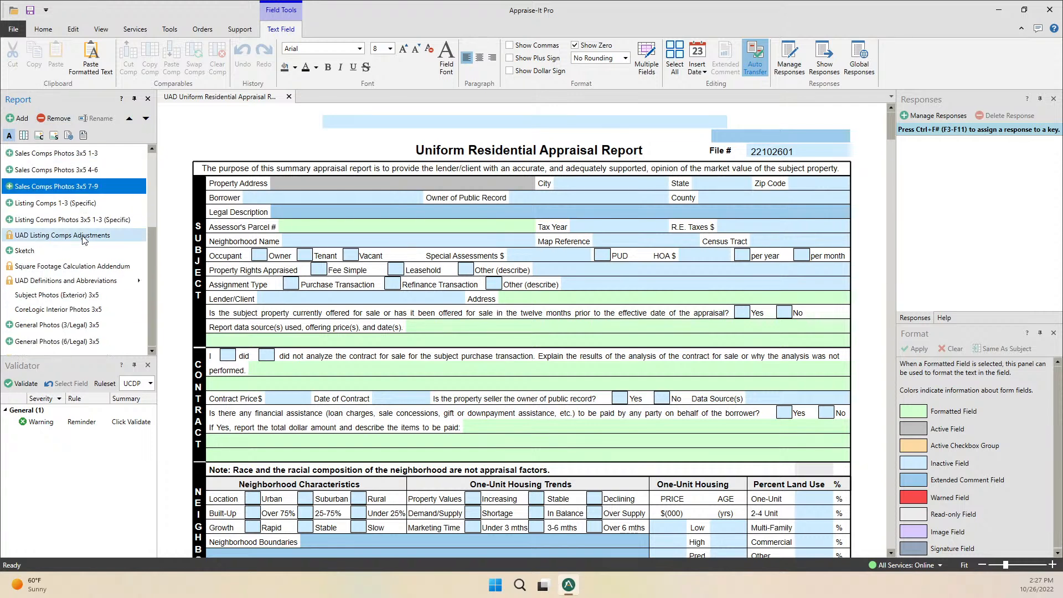
{"action": "left_click", "coordinate": [9, 325]}
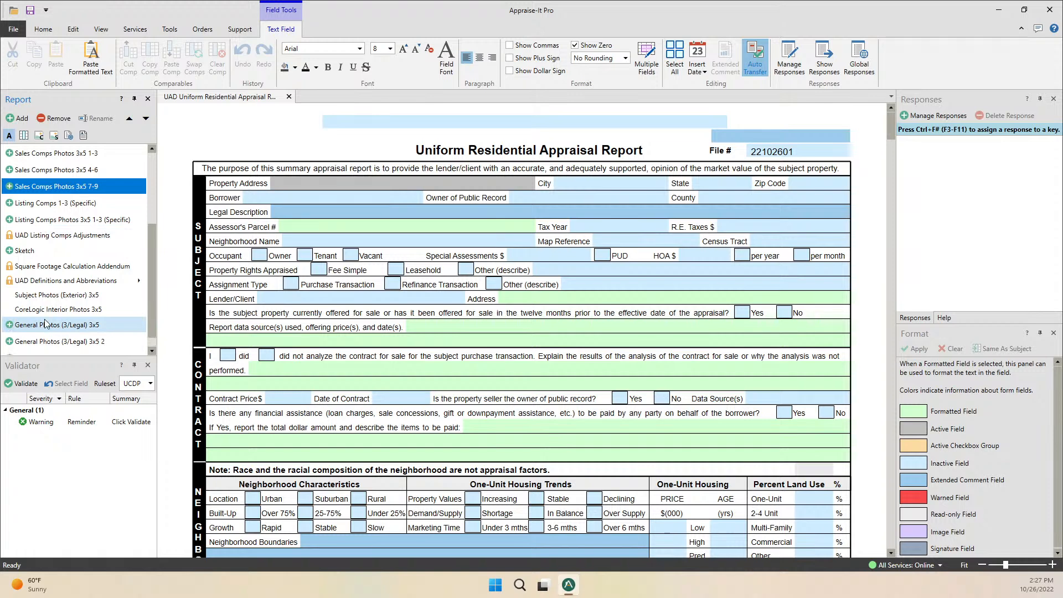
{"action": "scroll", "coordinate": [44, 320], "scroll_direction": "down", "scroll_amount": 1}
{"action": "left_click", "coordinate": [8, 341]}
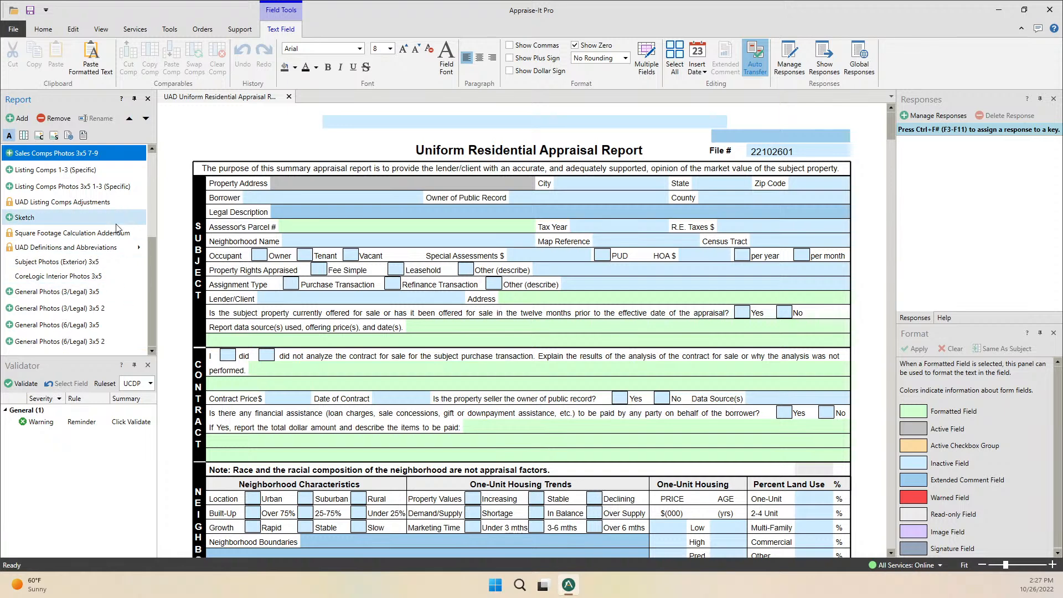
{"action": "left_click", "coordinate": [38, 342]}
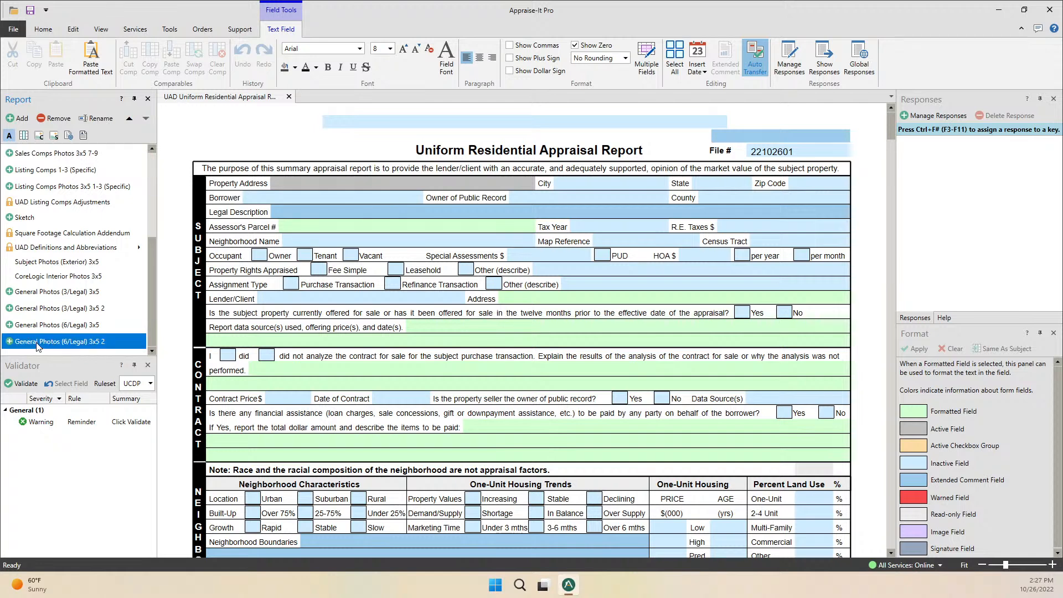
Retitle the General Photos (6/Legal) 3x5 2 form as 'Garage Photos'.
{"action": "left_click", "coordinate": [100, 120]}
{"action": "type", "text": "Ga"}
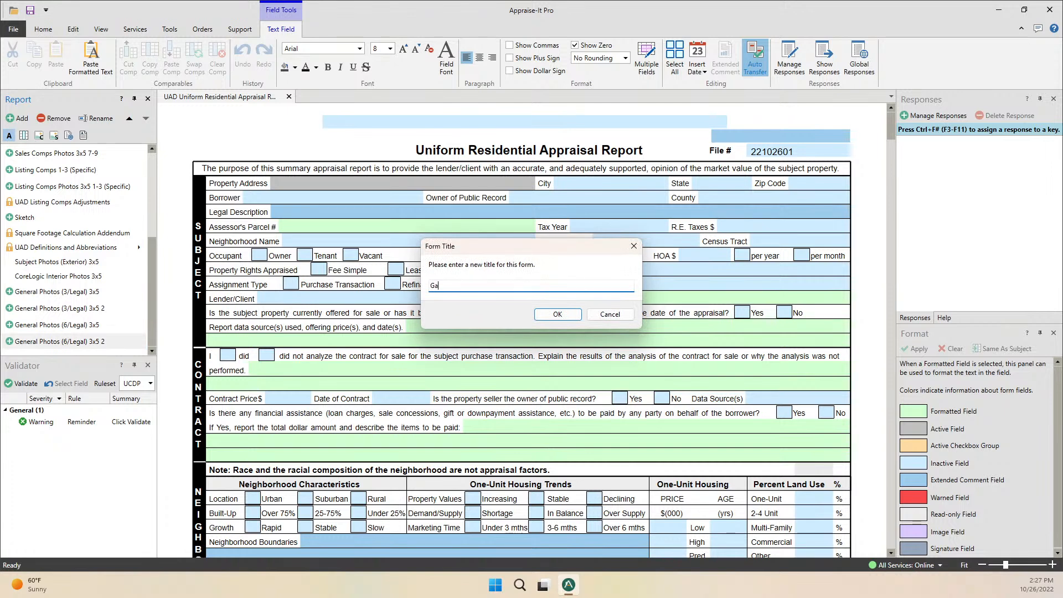
{"action": "type", "text": "rage Photos 3x5"}
{"action": "key", "text": "Return"}
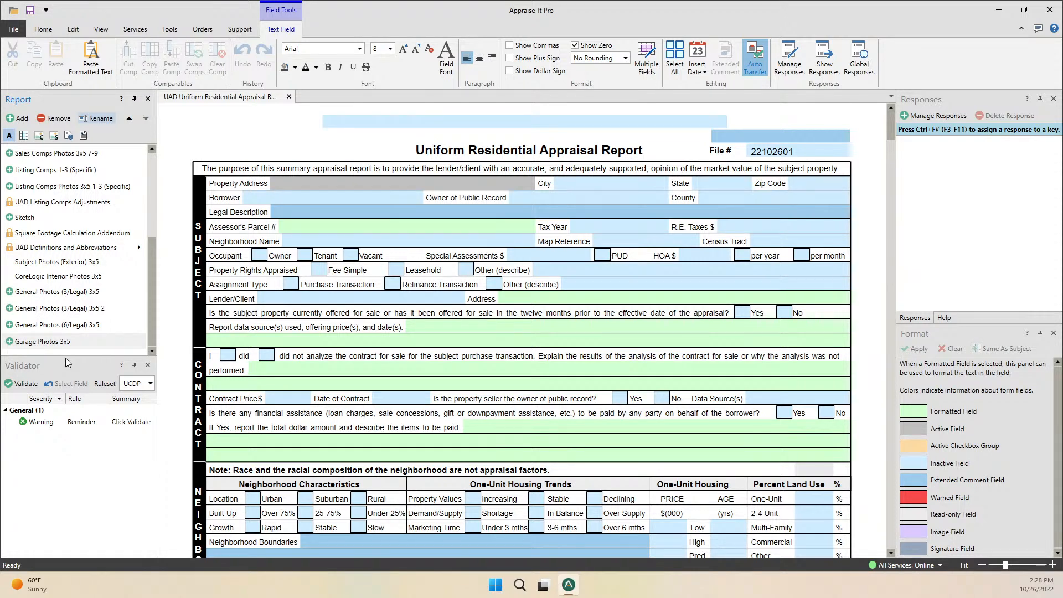
Enlarge the Validator panel, fill State with NC via F3, then overwrite it with BC.
{"action": "left_click", "coordinate": [28, 366]}
{"action": "left_click_drag", "start_coordinate": [76, 357], "coordinate": [79, 315]}
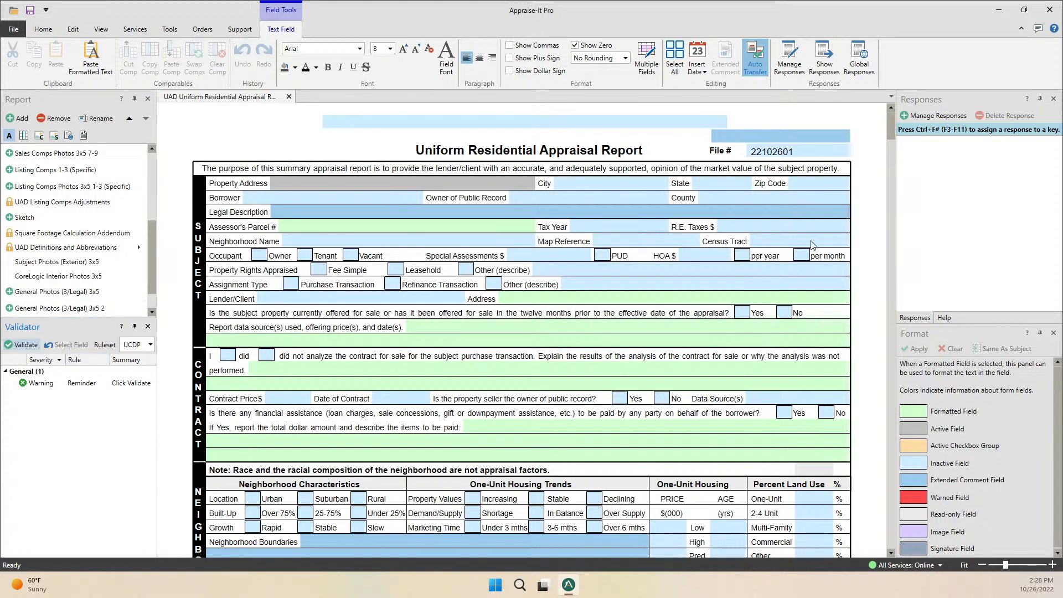
{"action": "left_click", "coordinate": [725, 185]}
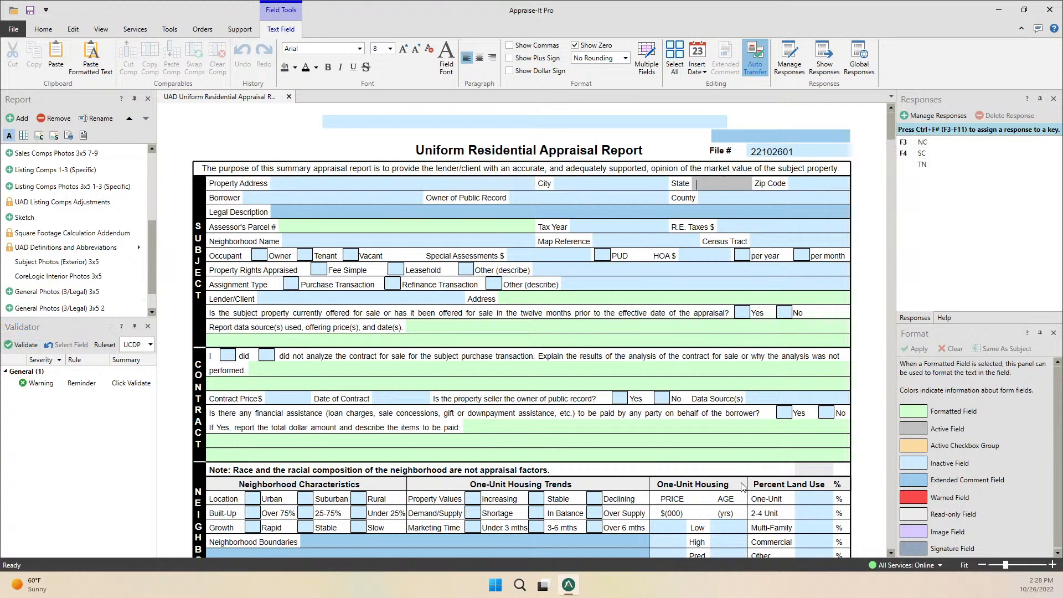
{"action": "key", "text": "F3"}
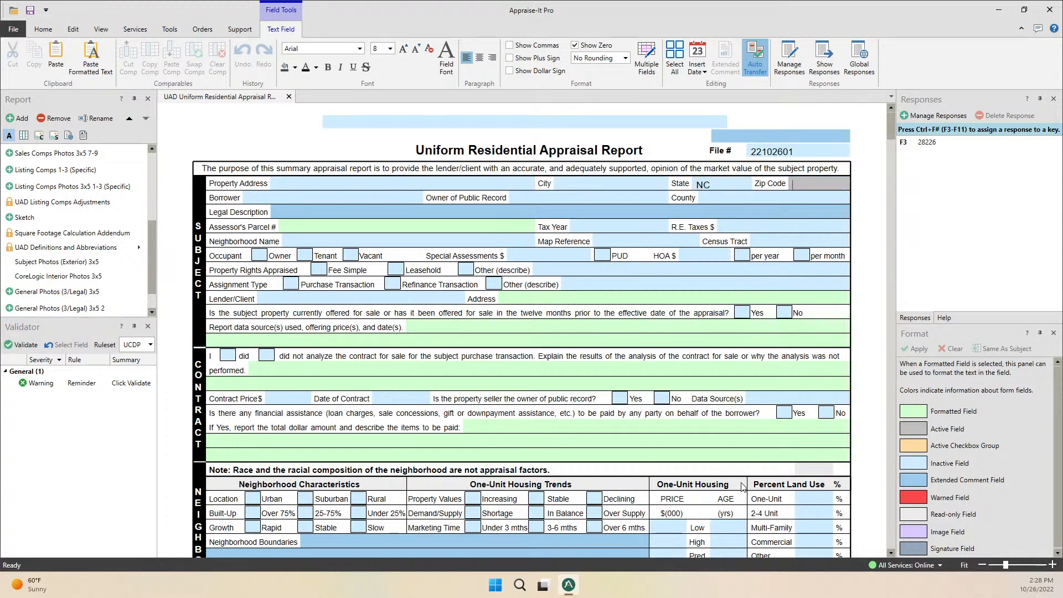
{"action": "left_click", "coordinate": [717, 180]}
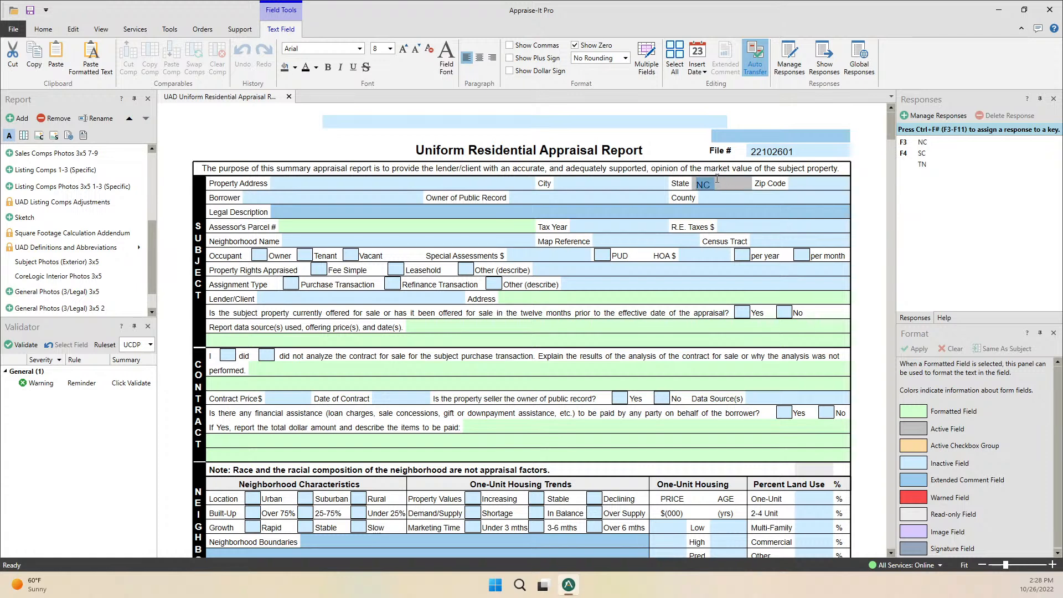
{"action": "type", "text": "BC"}
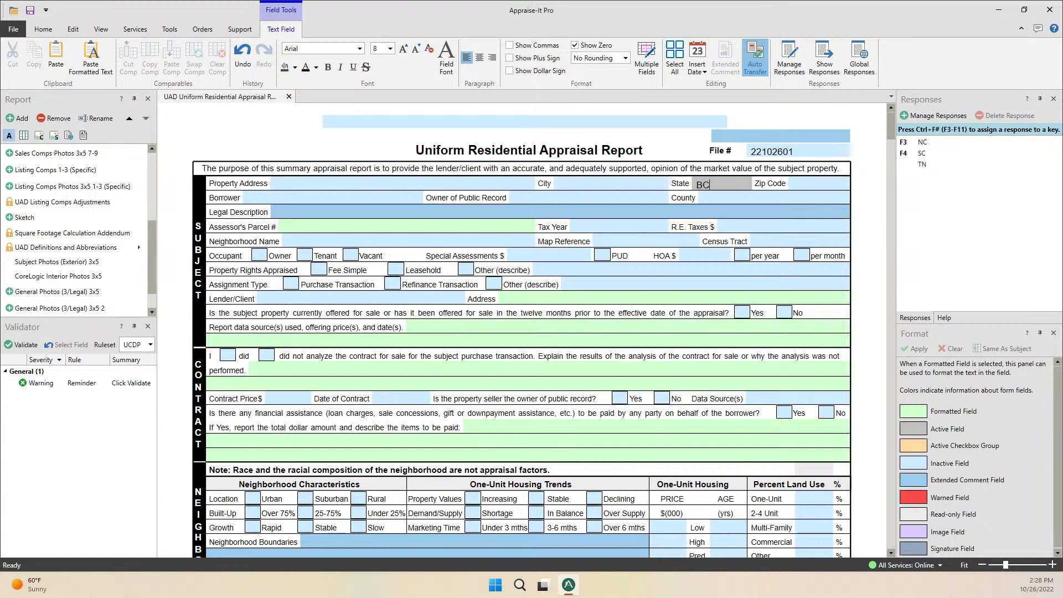
{"action": "key", "text": "Tab"}
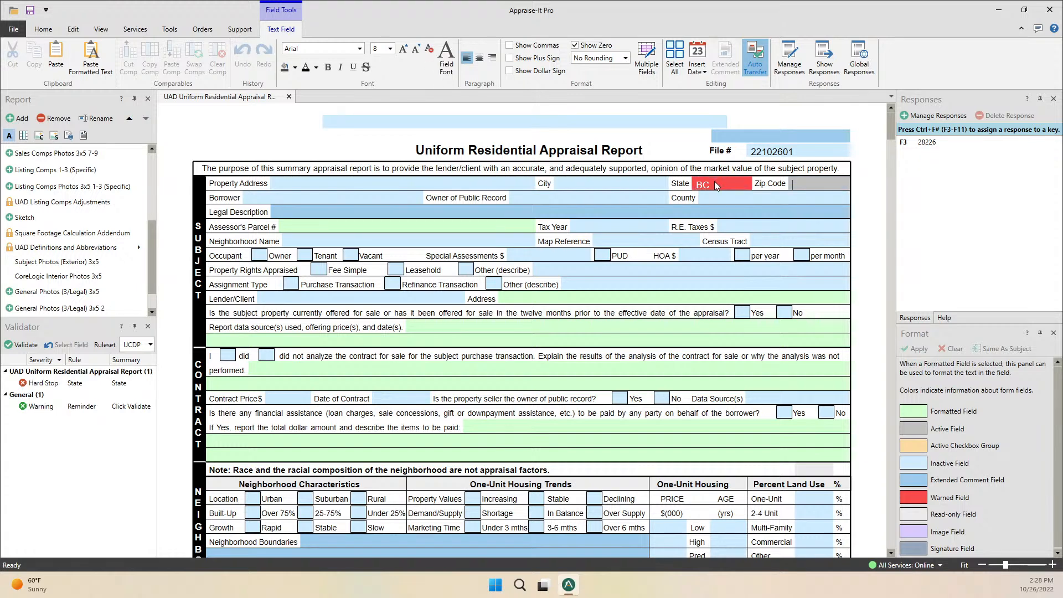
Jump to the State hard stop from the Validator and restore State to NC with F3.
{"action": "left_click", "coordinate": [714, 181]}
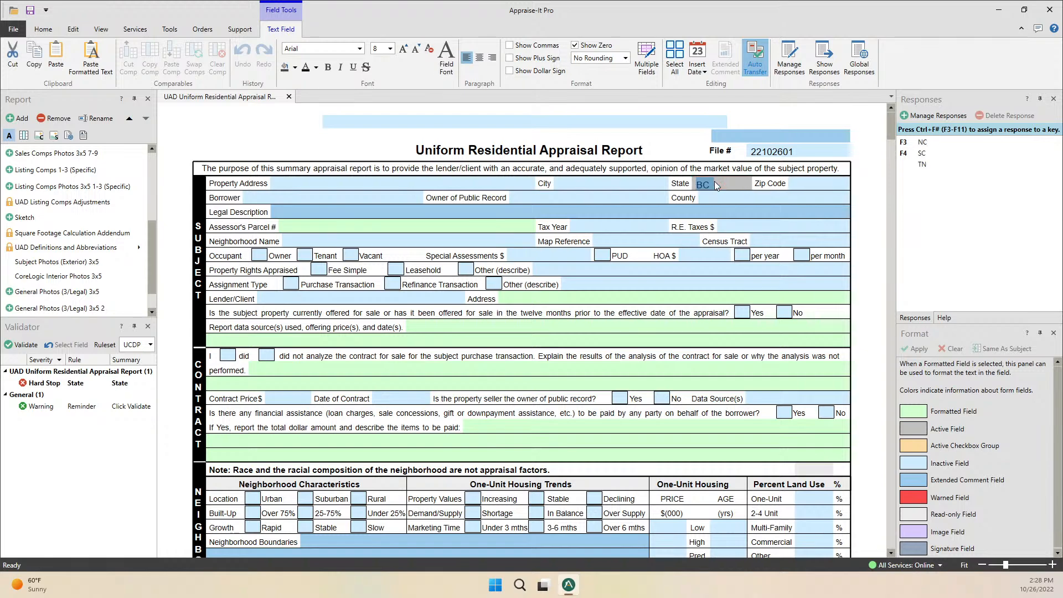
{"action": "scroll", "coordinate": [560, 401], "scroll_direction": "down", "scroll_amount": 10}
{"action": "scroll", "coordinate": [557, 412], "scroll_direction": "down", "scroll_amount": 10}
{"action": "scroll", "coordinate": [505, 266], "scroll_direction": "up", "scroll_amount": 5}
{"action": "left_click", "coordinate": [505, 265]}
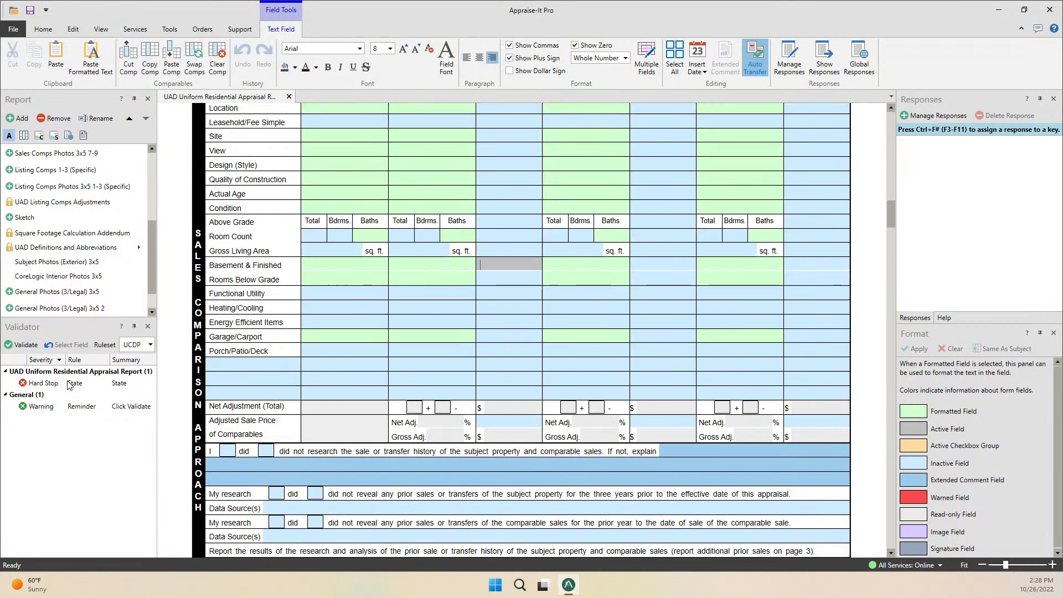
{"action": "double_click", "coordinate": [42, 386]}
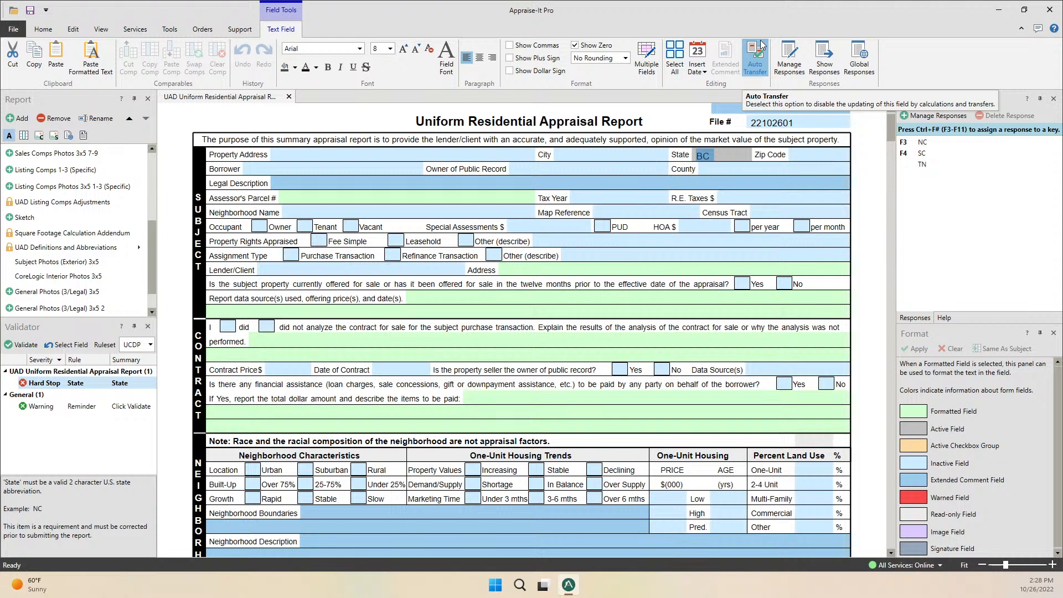
{"action": "key", "text": "F3"}
{"action": "key", "text": "Tab"}
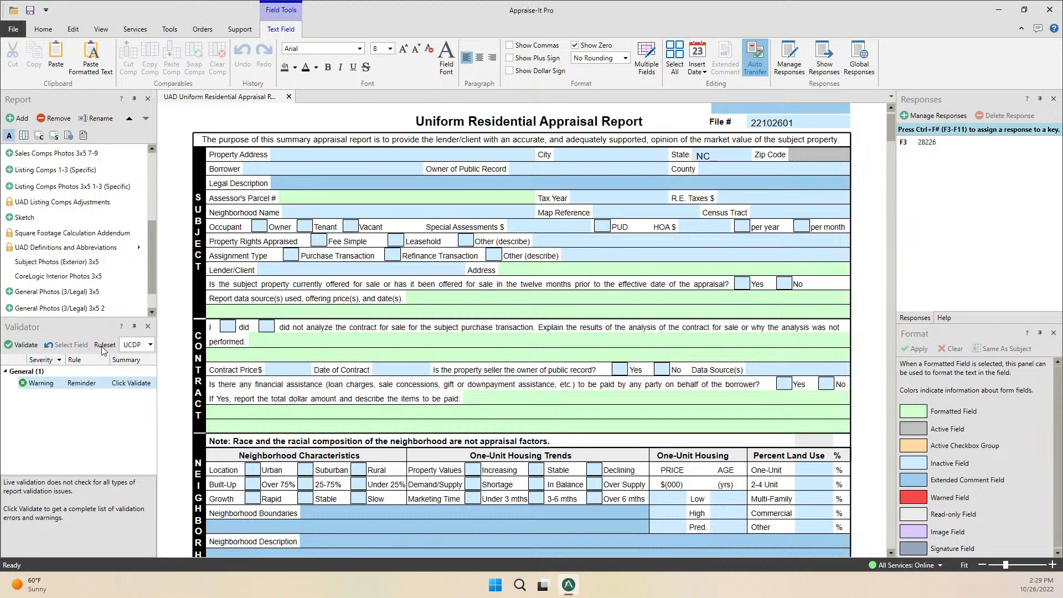
{"action": "left_click", "coordinate": [151, 344]}
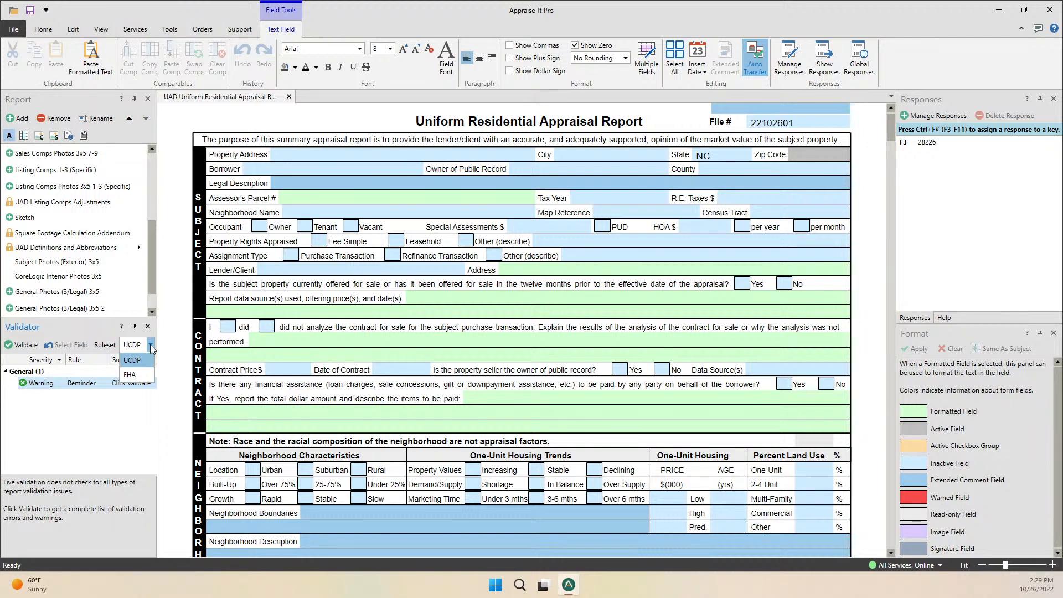
{"action": "left_click", "coordinate": [85, 331]}
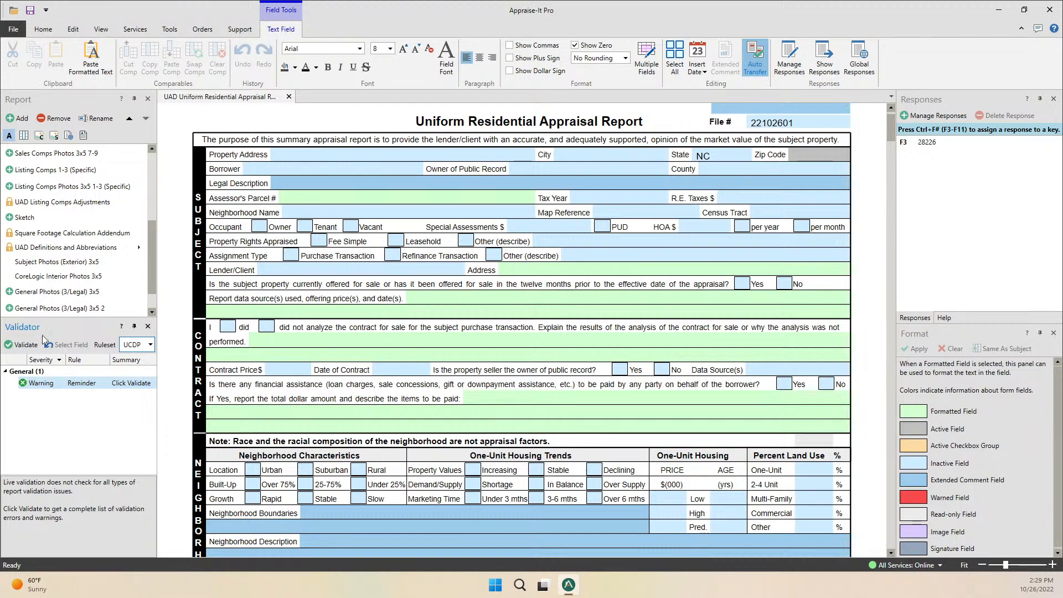
Focus the Responses panel, then select the Subject City field to load city responses like Charlotte.
{"action": "left_click", "coordinate": [925, 95]}
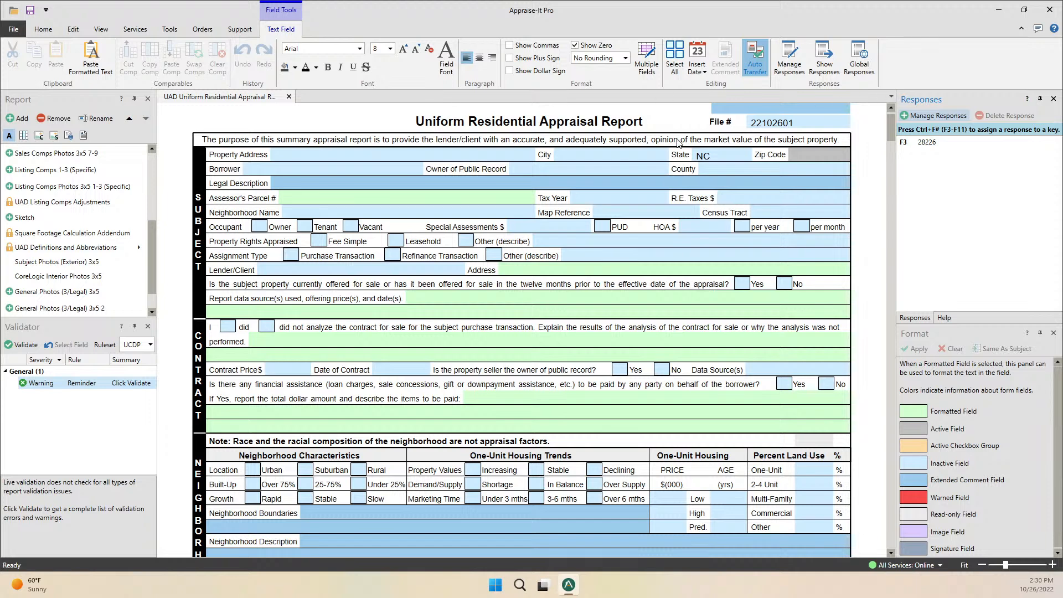
{"action": "left_click", "coordinate": [622, 156]}
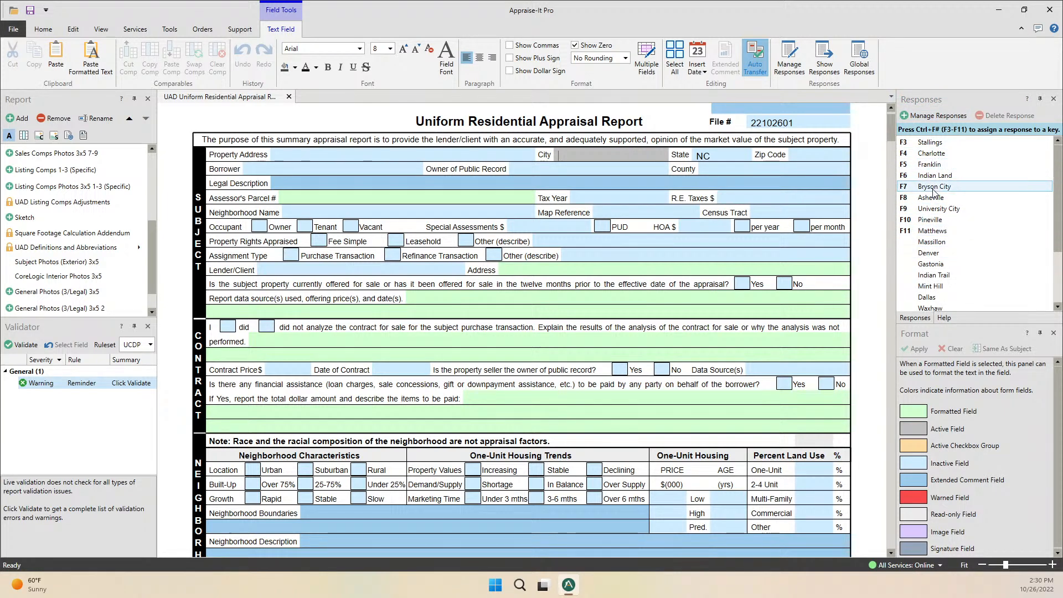
{"action": "key", "text": "F4"}
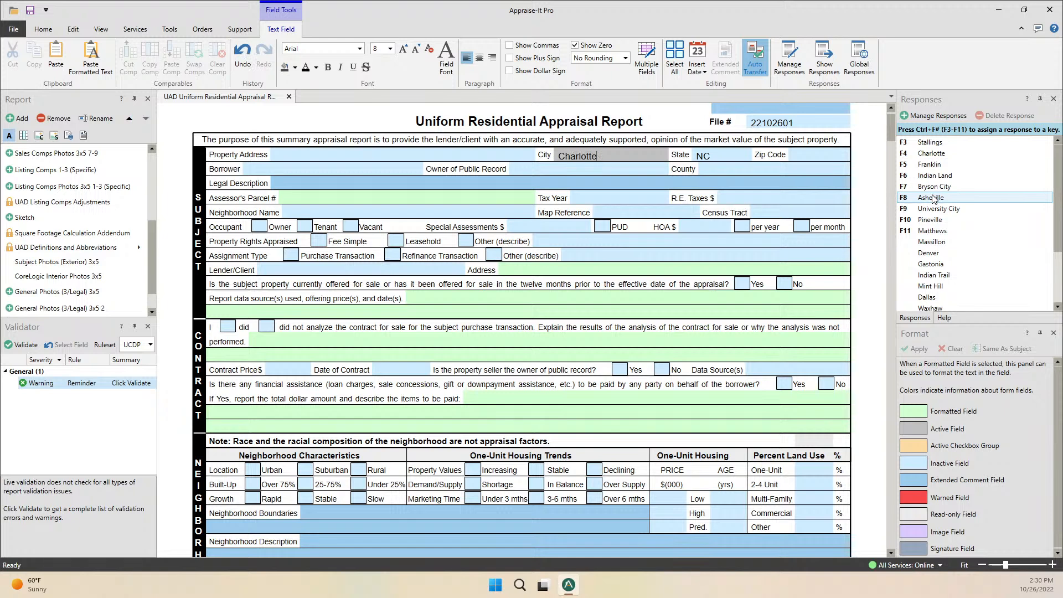
{"action": "key", "text": "BackSpace"}
{"action": "key", "text": "BackSpace"}
{"action": "key", "text": "BackSpace"}
{"action": "key", "text": "BackSpace"}
{"action": "key", "text": "BackSpace"}
{"action": "key", "text": "BackSpace"}
{"action": "key", "text": "BackSpace"}
{"action": "key", "text": "BackSpace"}
{"action": "key", "text": "BackSpace"}
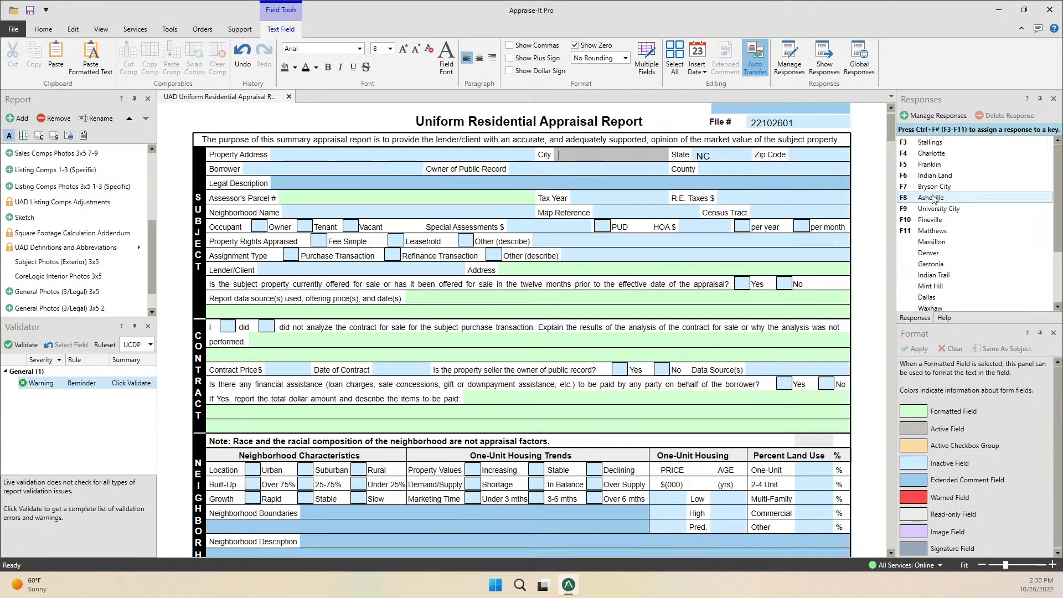
{"action": "double_click", "coordinate": [934, 155]}
{"action": "left_click_drag", "start_coordinate": [614, 156], "coordinate": [552, 158]}
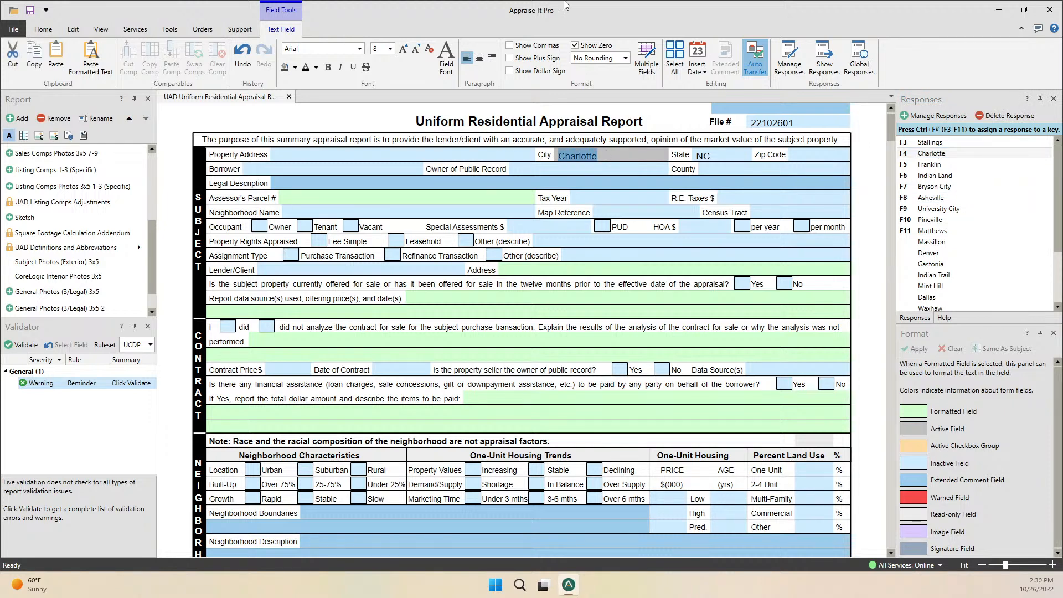
{"action": "key", "text": "Delete"}
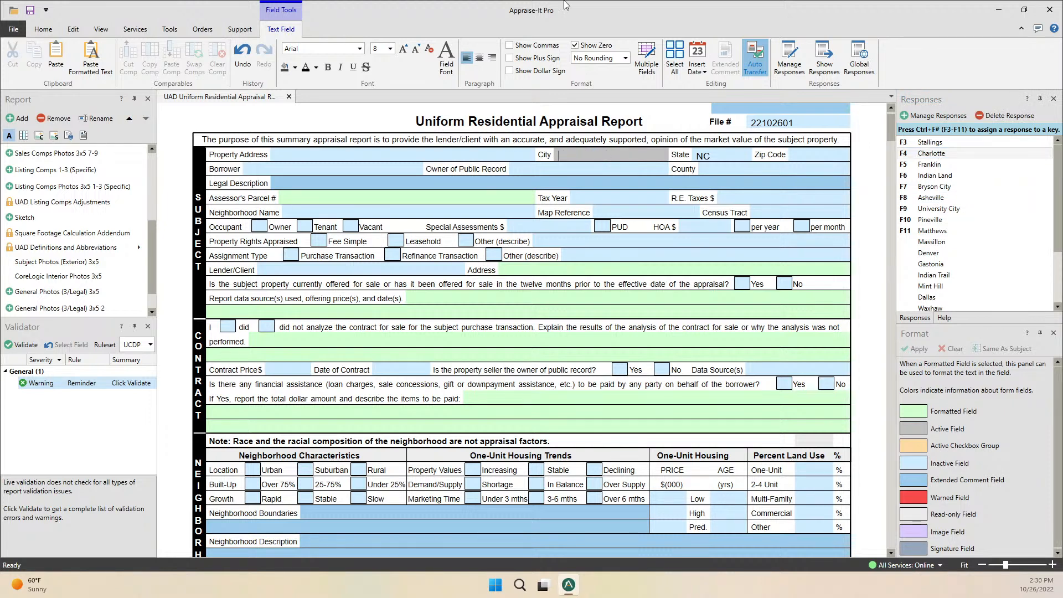
{"action": "left_click", "coordinate": [532, 158]}
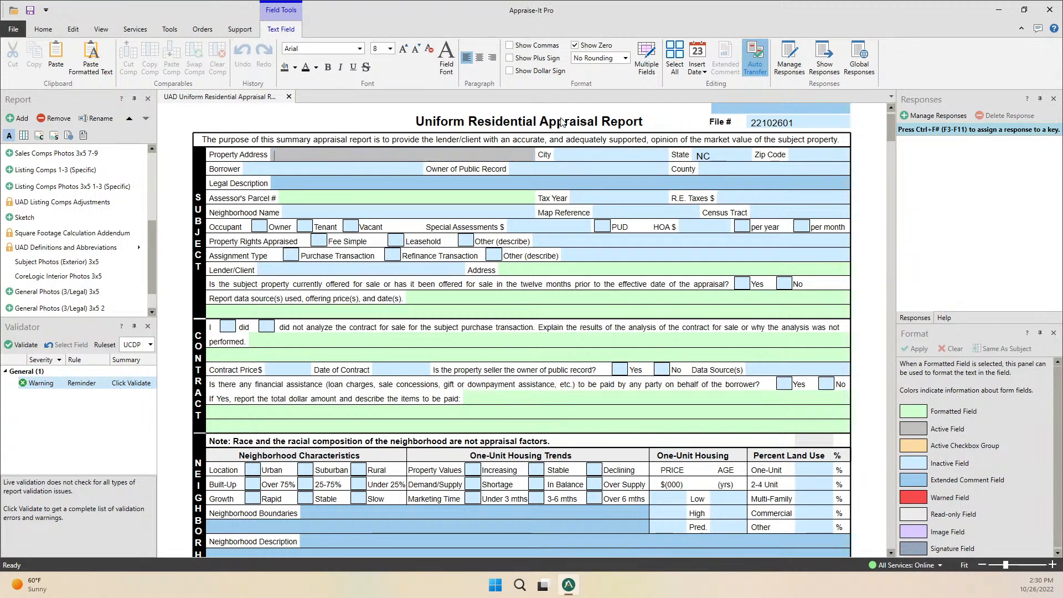
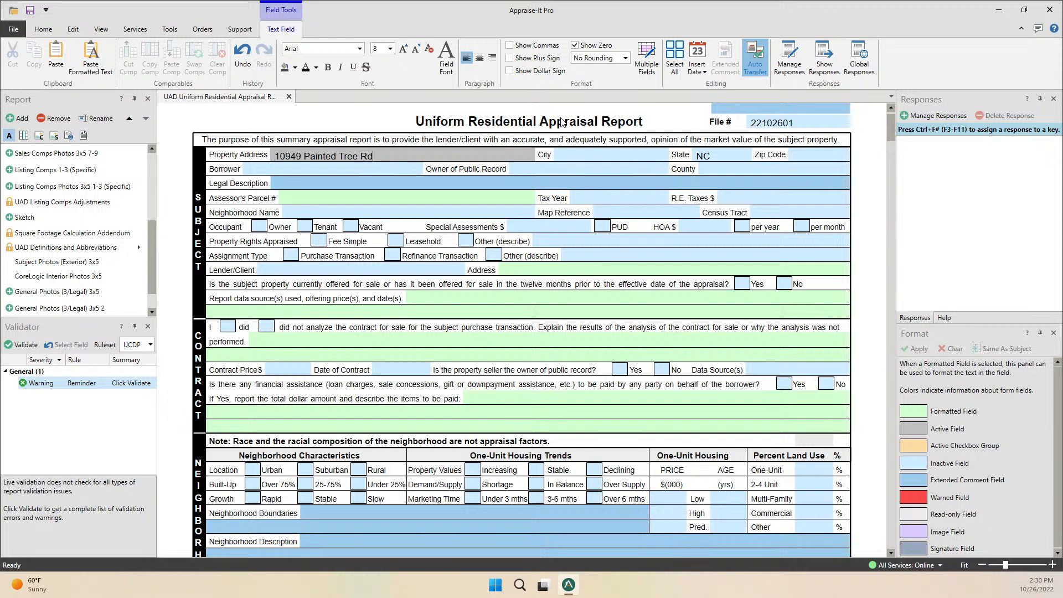
{"action": "type", "text": "."}
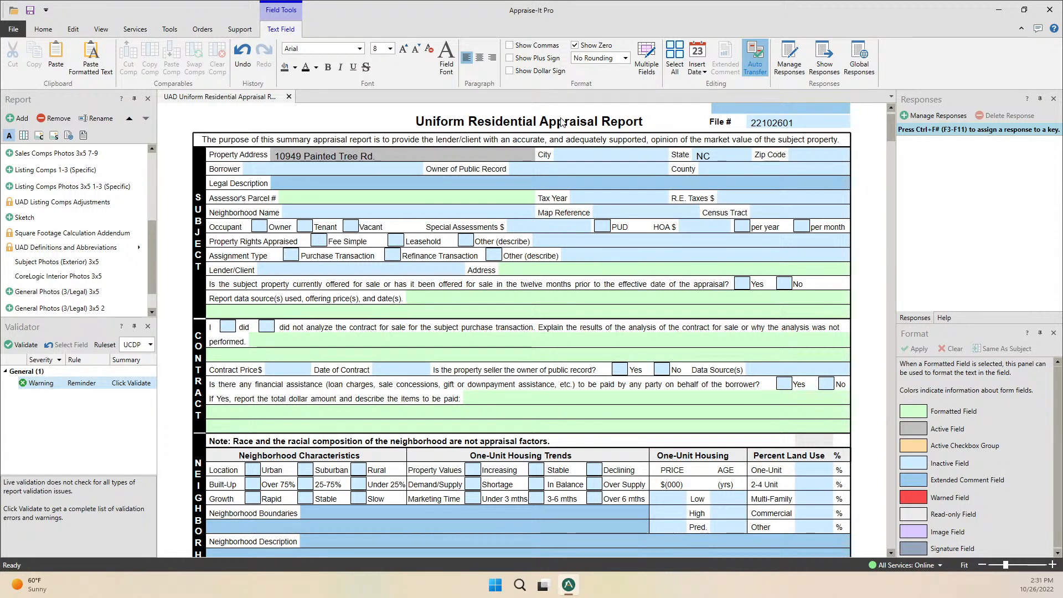
{"action": "key", "text": "Tab"}
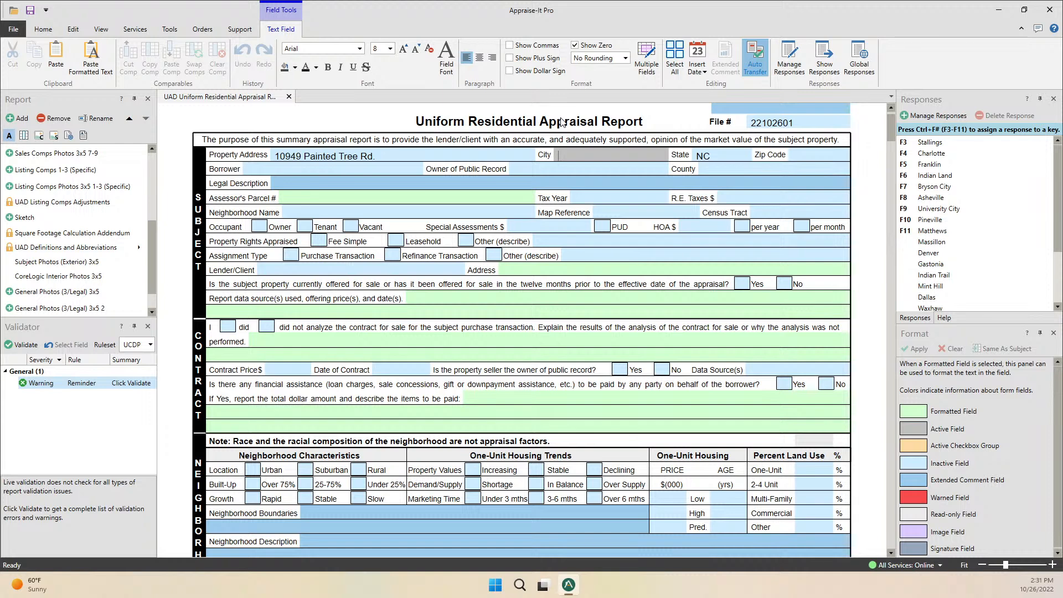
Autocomplete the subject City to Charlotte from 'Ch', with State NC, then return to City.
{"action": "type", "text": "Charlotte"}
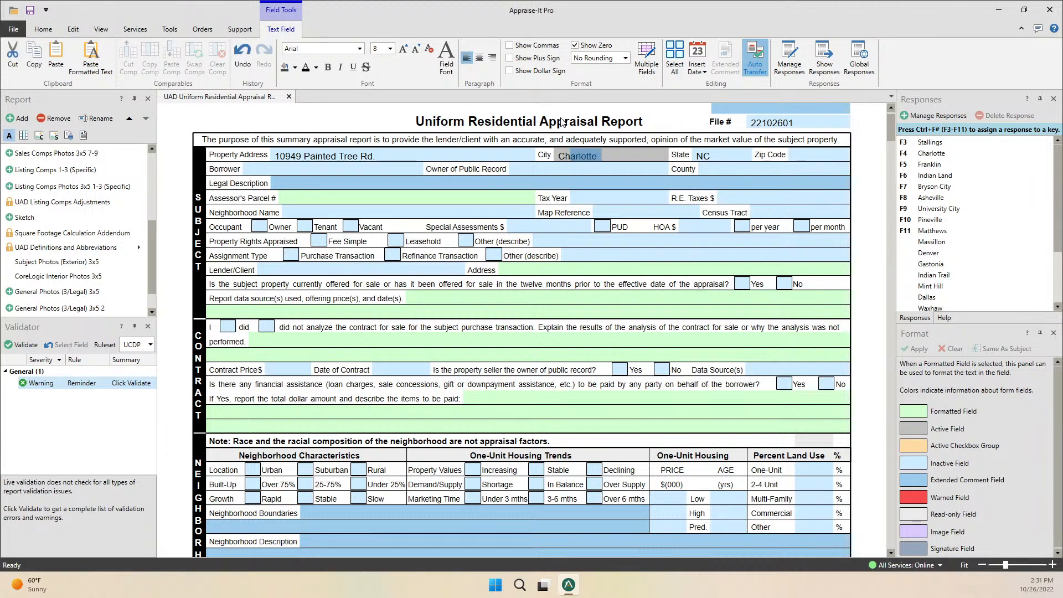
{"action": "key", "text": "Tab"}
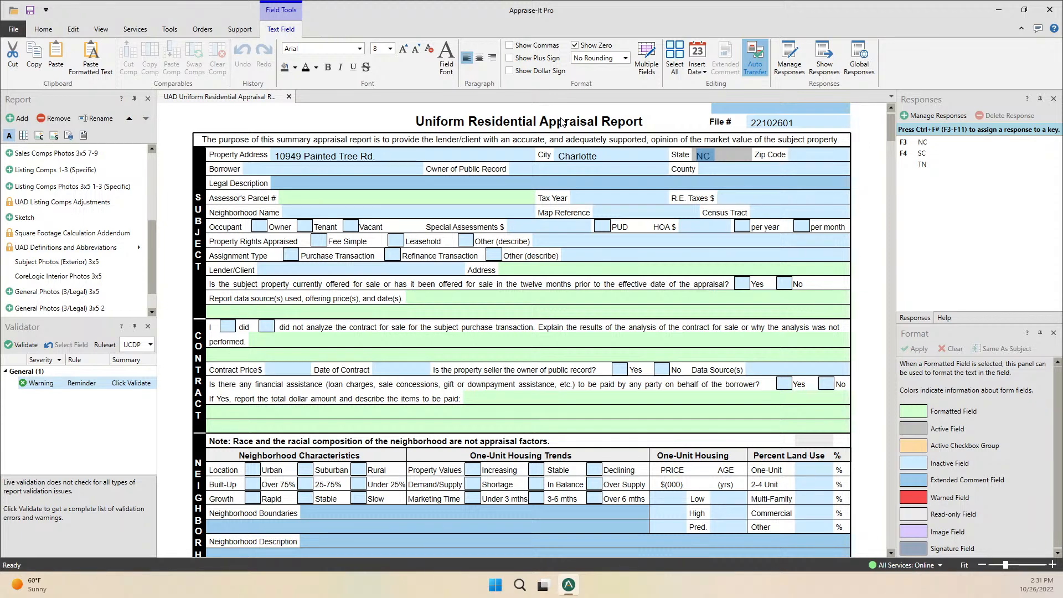
{"action": "left_click", "coordinate": [619, 155]}
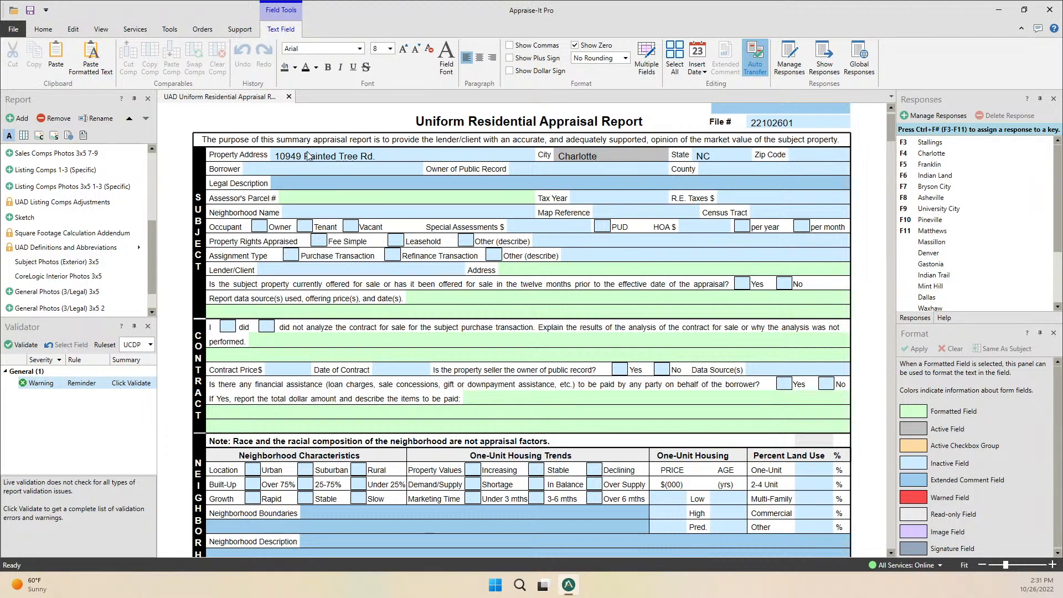
Extend the City entry to 'Charlotte Charlotte Charlotte', trimming the stray partial word.
{"action": "type", "text": "Charlotte"}
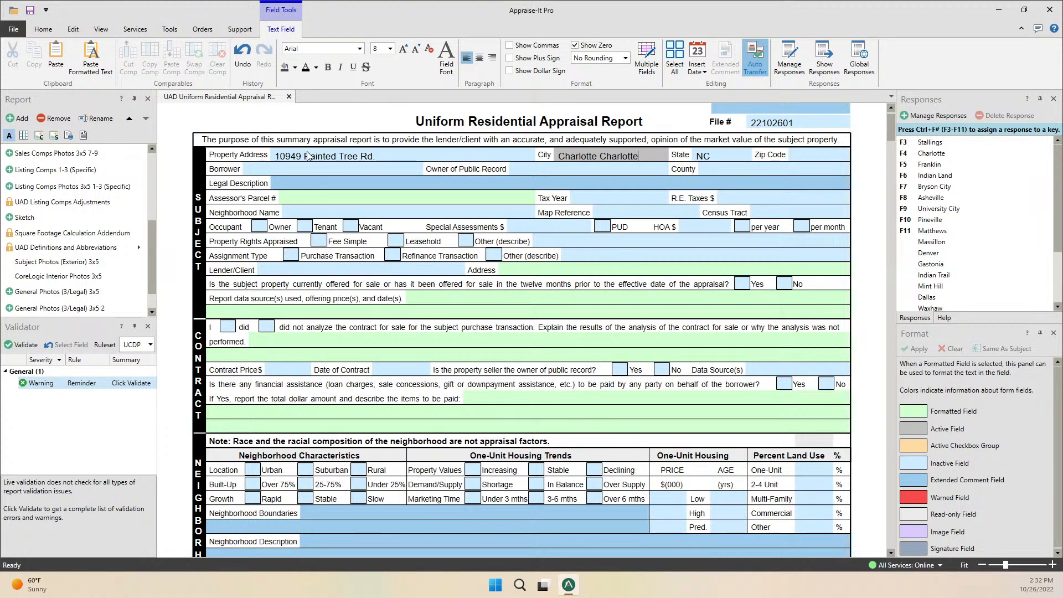
{"action": "type", "text": "Charlotte"}
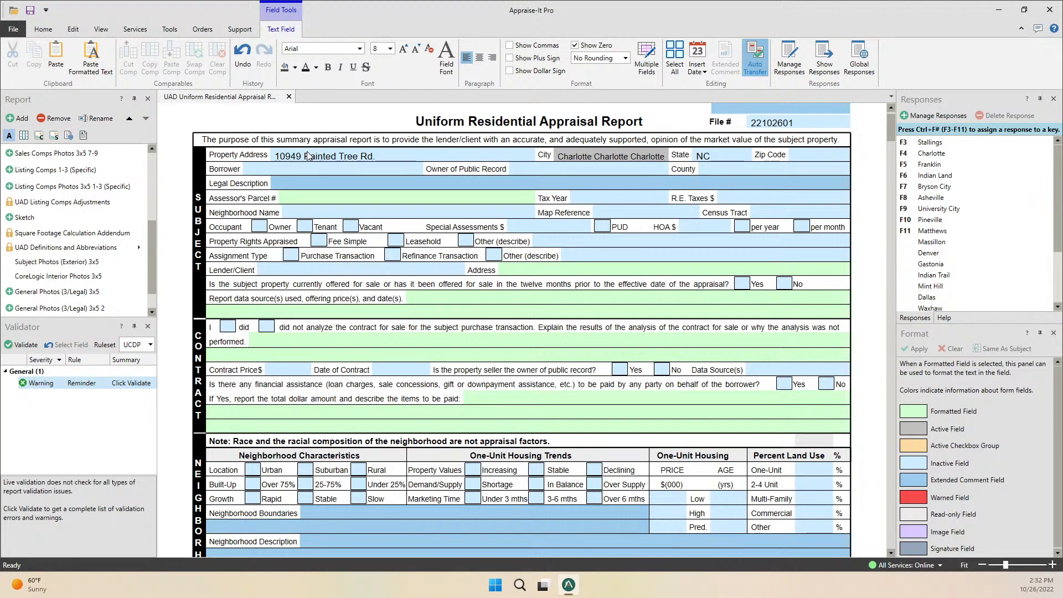
{"action": "type", "text": " Charl"}
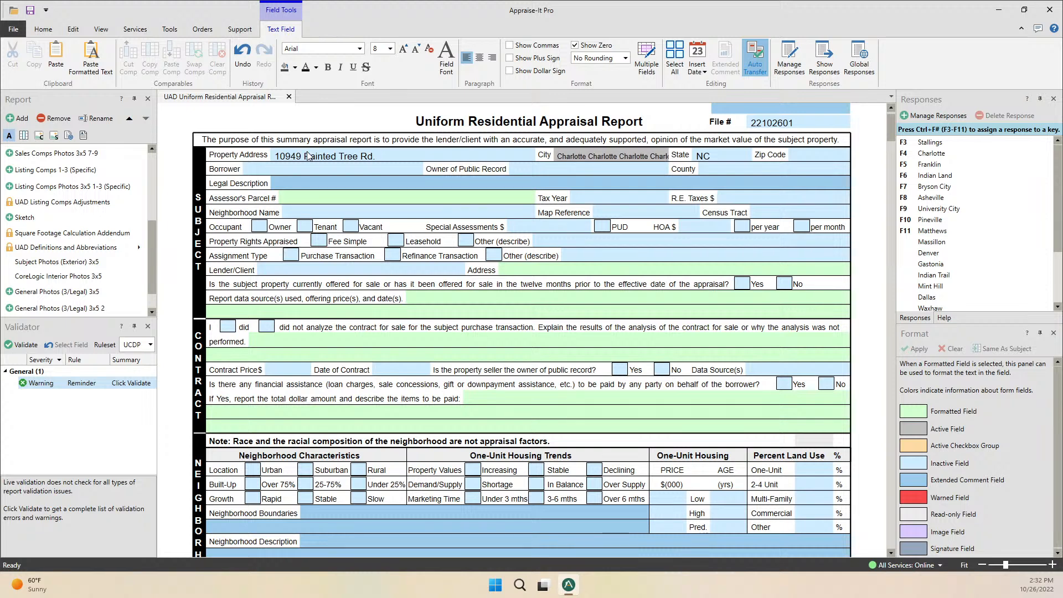
{"action": "key", "text": "BackSpace"}
{"action": "key", "text": "BackSpace"}
{"action": "key", "text": "BackSpace"}
{"action": "key", "text": "BackSpace"}
{"action": "key", "text": "BackSpace"}
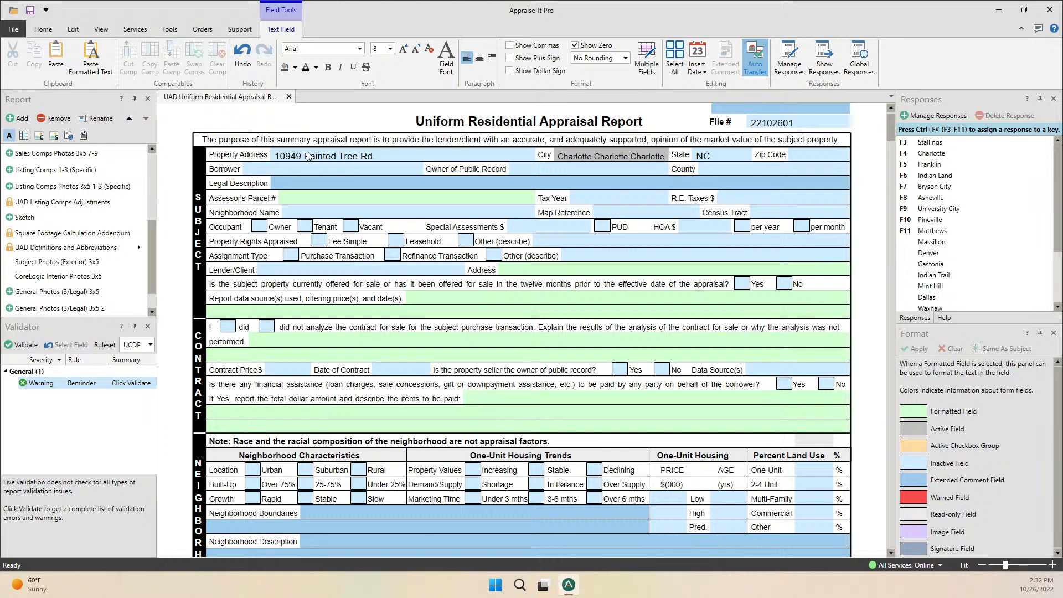
{"action": "key", "text": "Tab"}
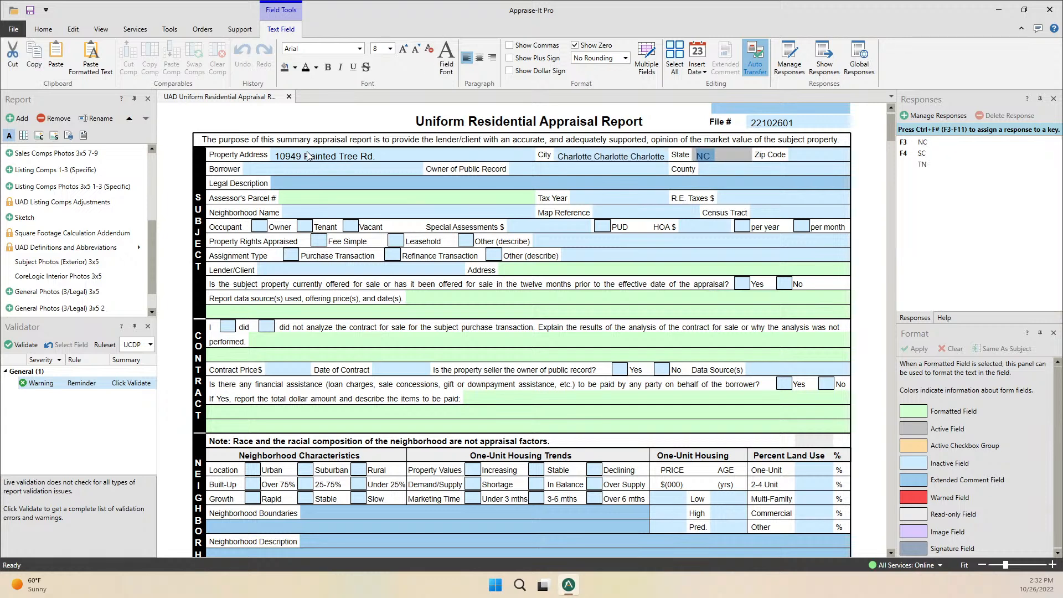
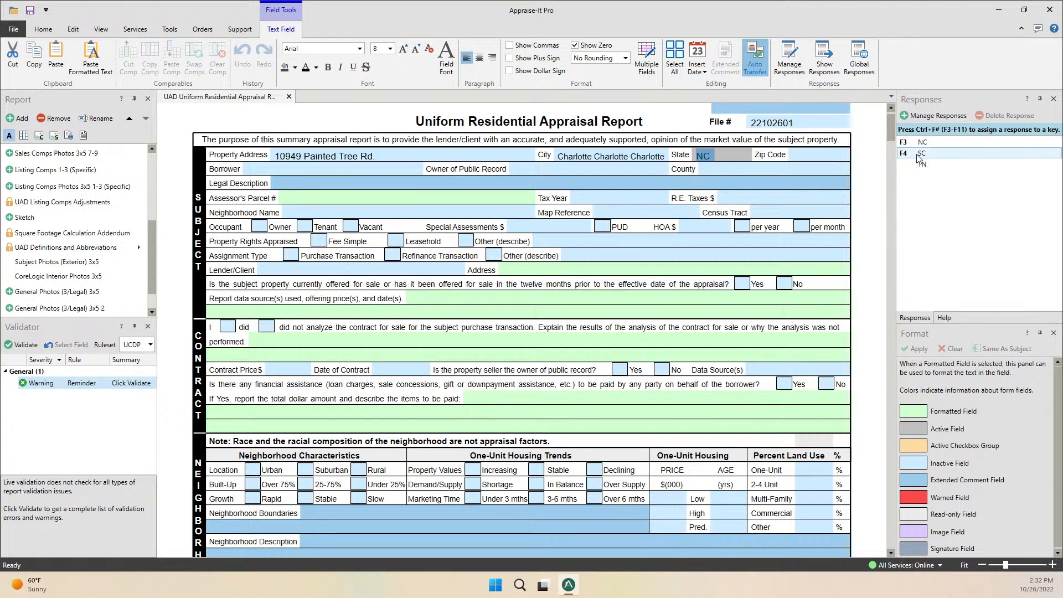
Replace the subject City text with Jupiter, discarding changes in the responses manager.
{"action": "left_click", "coordinate": [934, 117]}
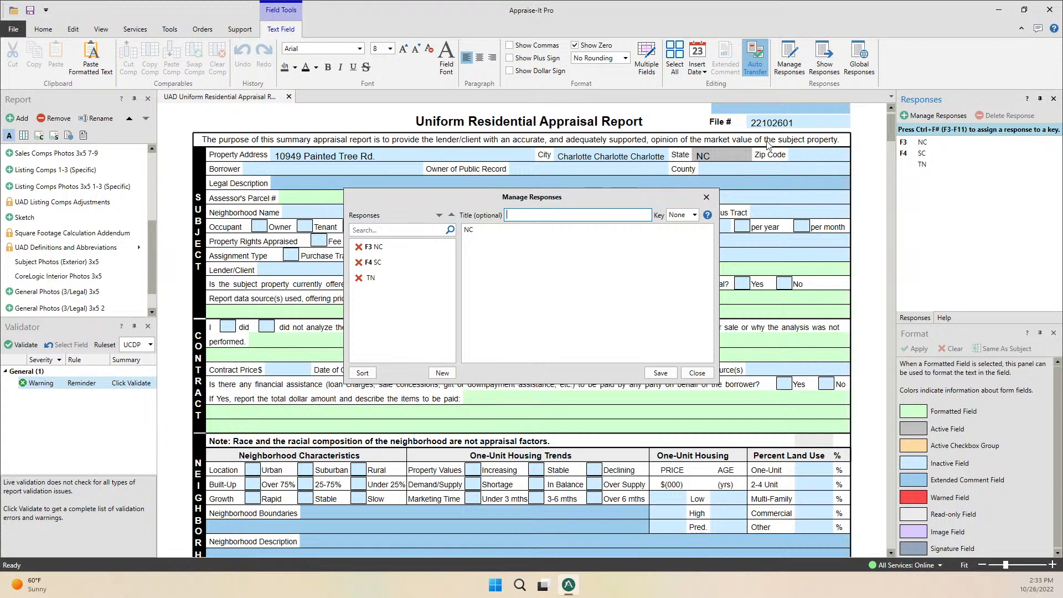
{"action": "left_click", "coordinate": [707, 197]}
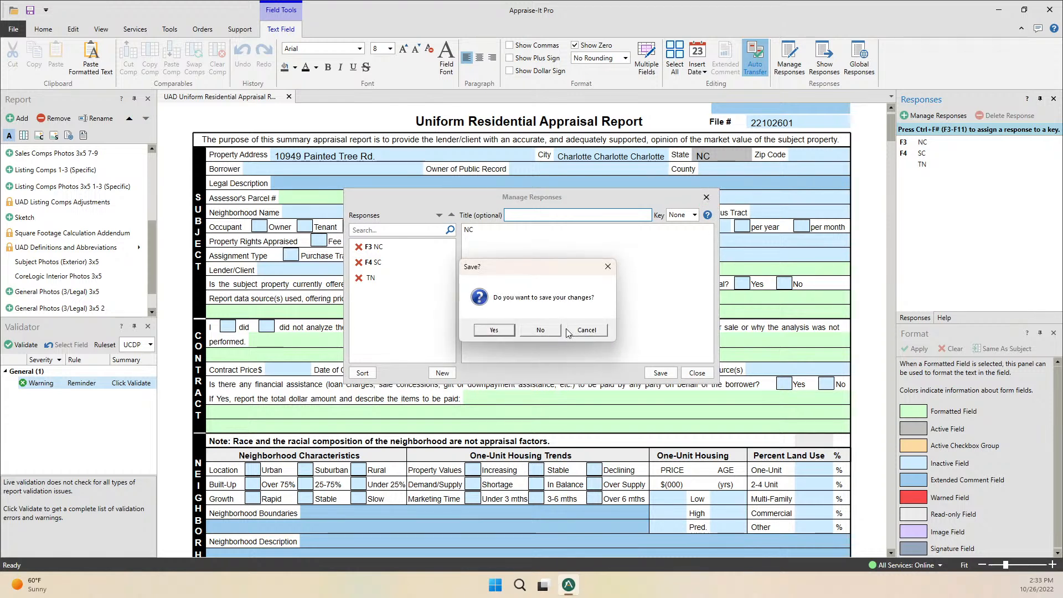
{"action": "left_click", "coordinate": [537, 327]}
{"action": "left_click", "coordinate": [636, 158]}
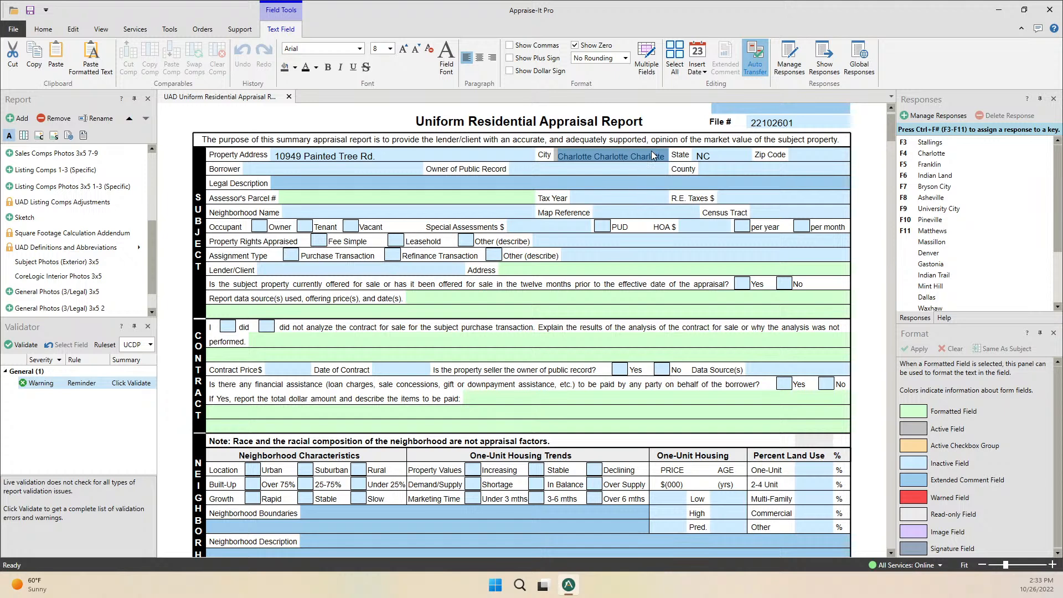
{"action": "type", "text": "Jupiter"}
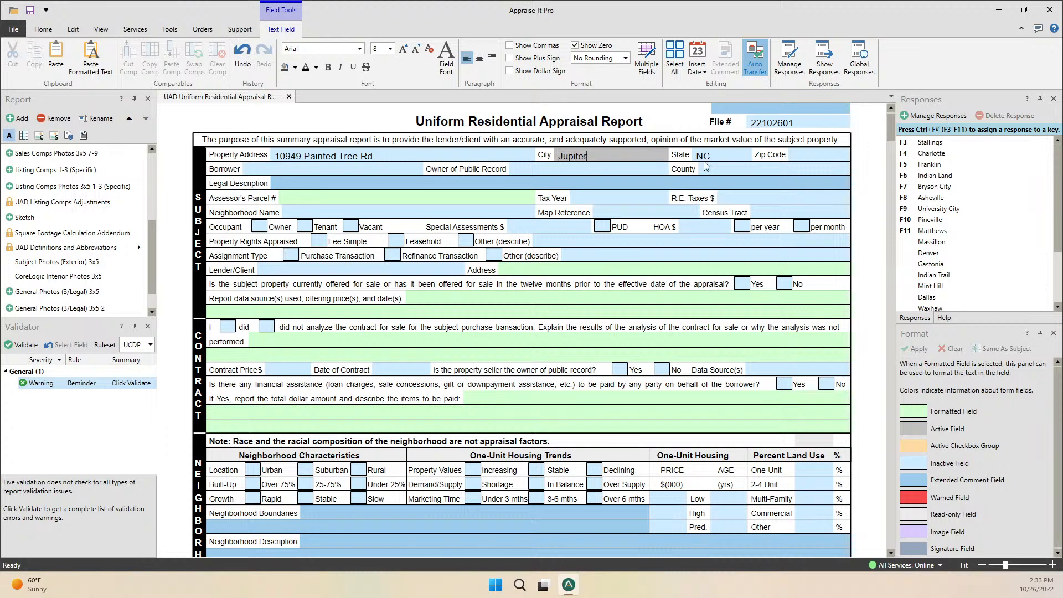
{"action": "scroll", "coordinate": [966, 195], "scroll_direction": "down", "scroll_amount": 3}
{"action": "scroll", "coordinate": [966, 194], "scroll_direction": "up", "scroll_amount": 3}
Save Jupiter as a new City response with Key left as None.
{"action": "left_click", "coordinate": [933, 119]}
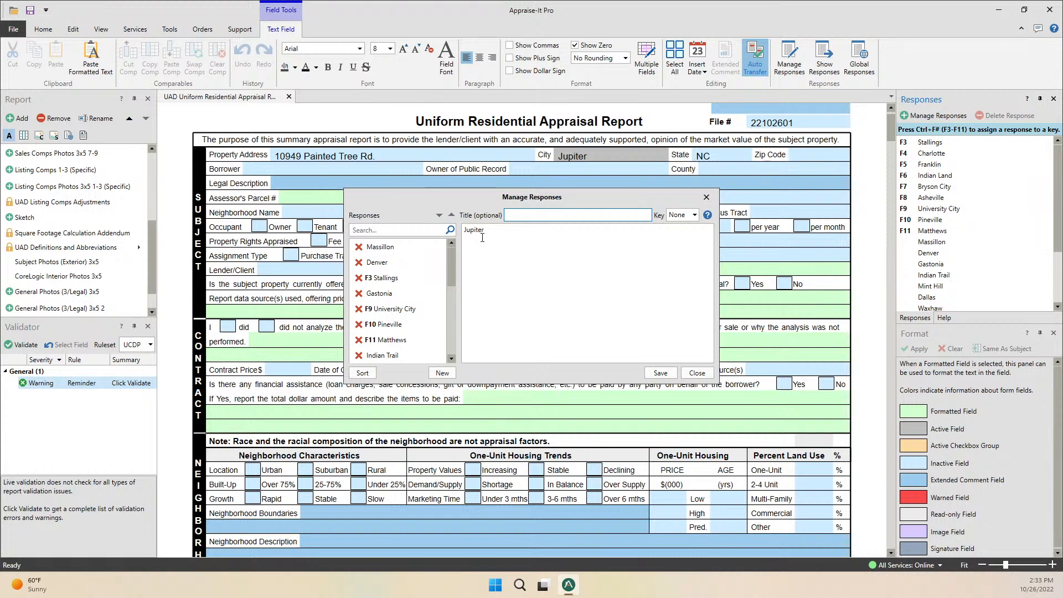
{"action": "left_click", "coordinate": [695, 215]}
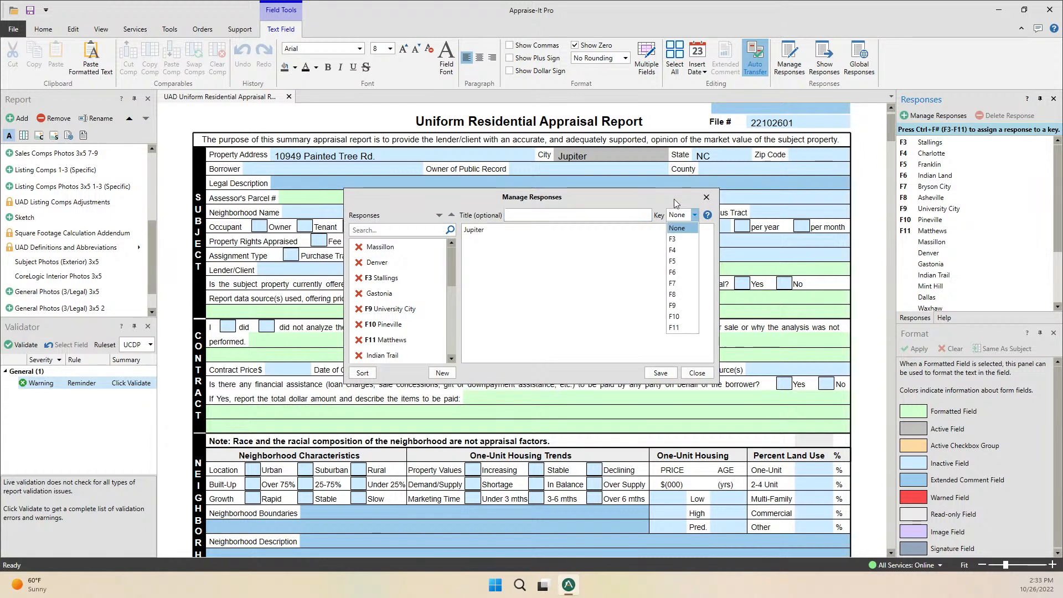
{"action": "left_click", "coordinate": [674, 198]}
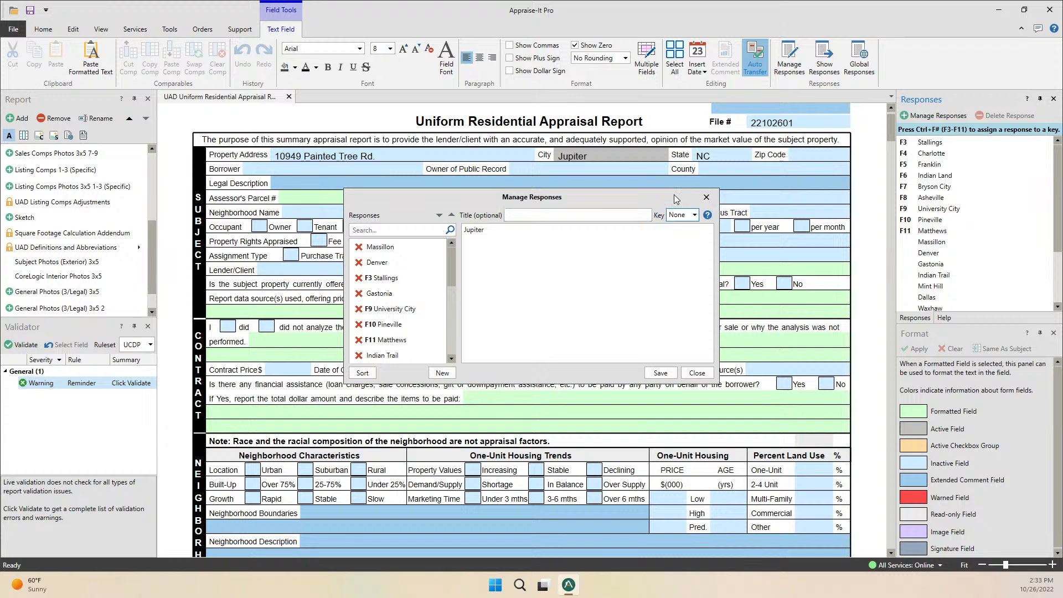
{"action": "left_click", "coordinate": [661, 374]}
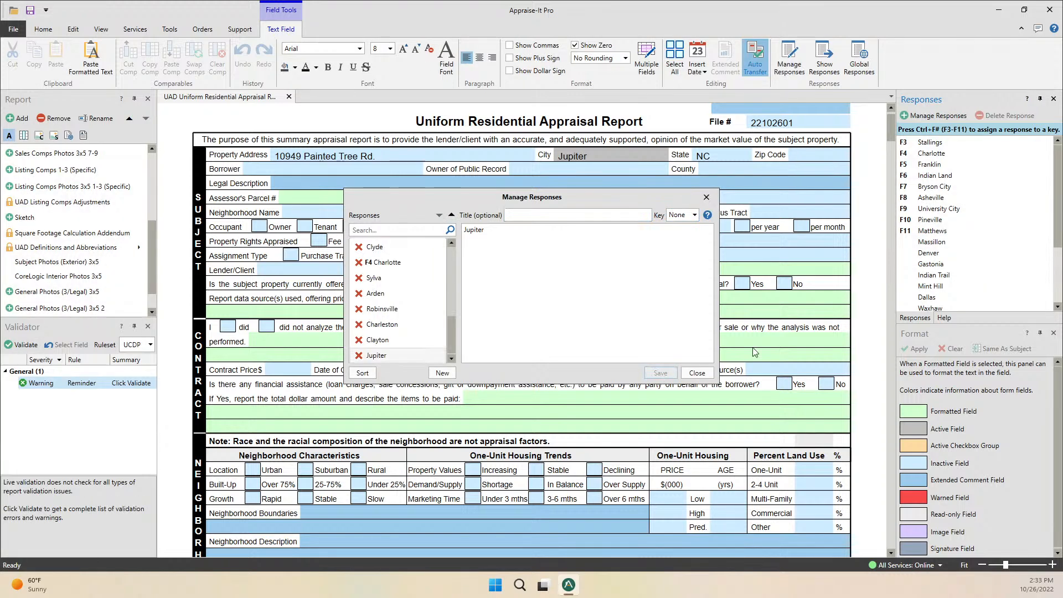
{"action": "left_click", "coordinate": [698, 374]}
{"action": "scroll", "coordinate": [936, 219], "scroll_direction": "down", "scroll_amount": 3}
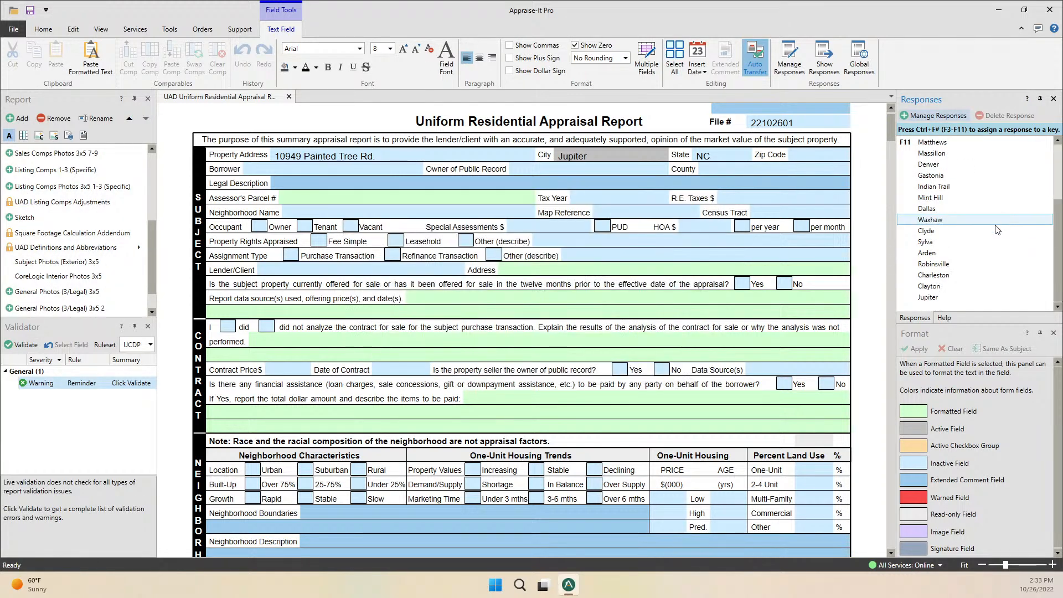
Re-enter Jupiter in City from the saved response, then view Help for the State field.
{"action": "left_click_drag", "start_coordinate": [607, 155], "coordinate": [527, 160]}
{"action": "key", "text": "ctrl+c"}
{"action": "key", "text": "Delete"}
{"action": "left_click", "coordinate": [929, 299]}
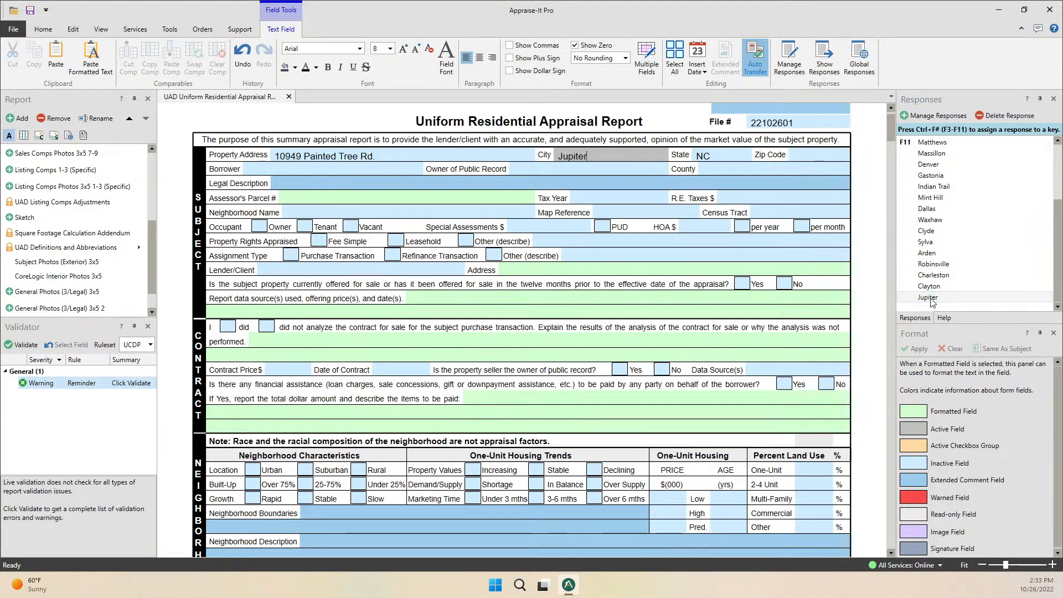
{"action": "left_click_drag", "start_coordinate": [609, 157], "coordinate": [555, 159]}
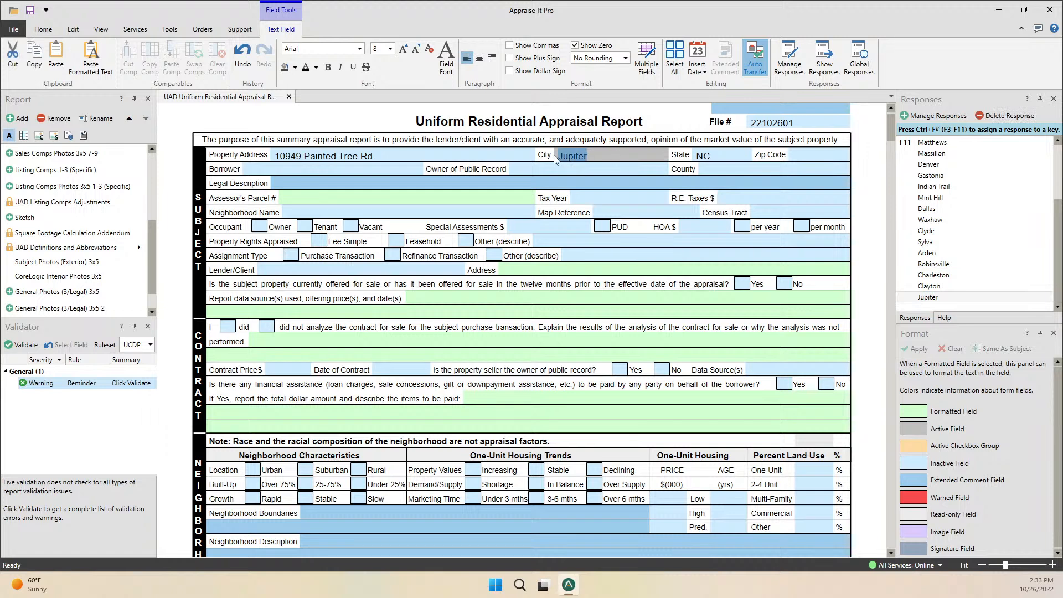
{"action": "key", "text": "ctrl+v"}
{"action": "key", "text": "Tab"}
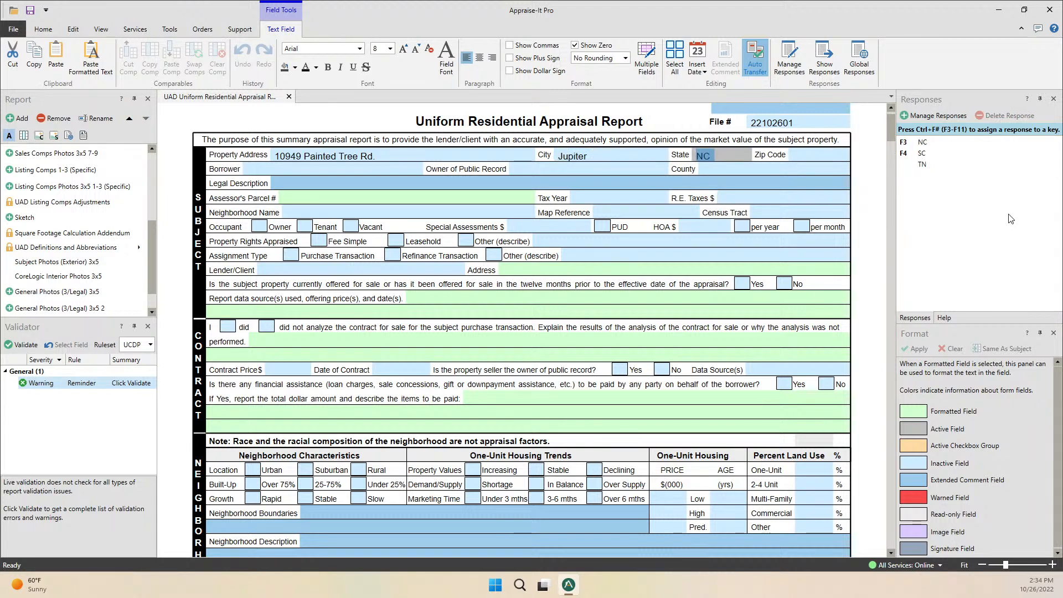
{"action": "left_click", "coordinate": [946, 318]}
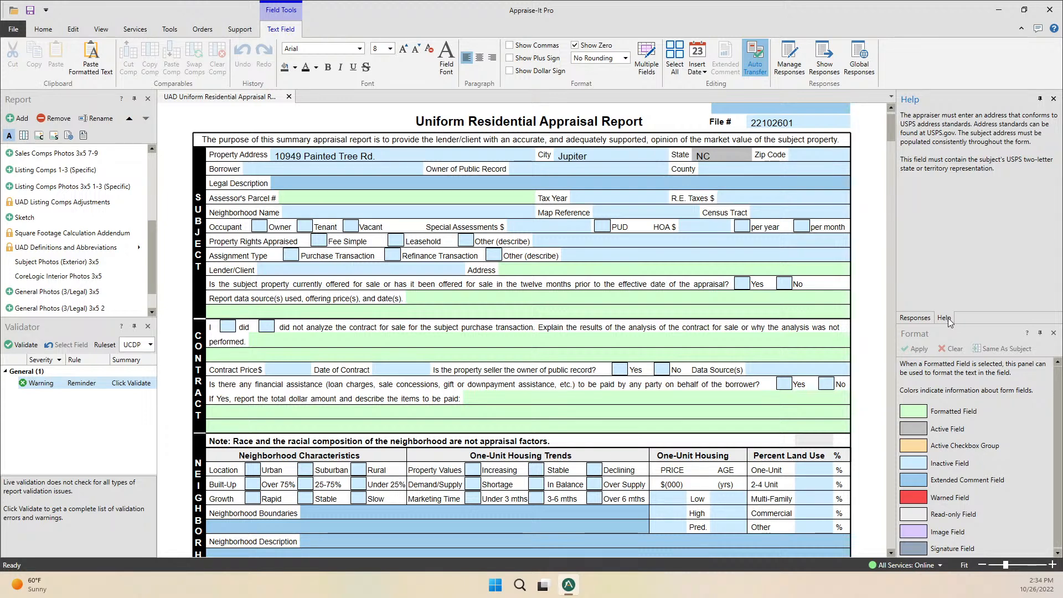
Return to the saved responses list and select the subject's Site cell in the Sales Comparison grid.
{"action": "left_click", "coordinate": [743, 239]}
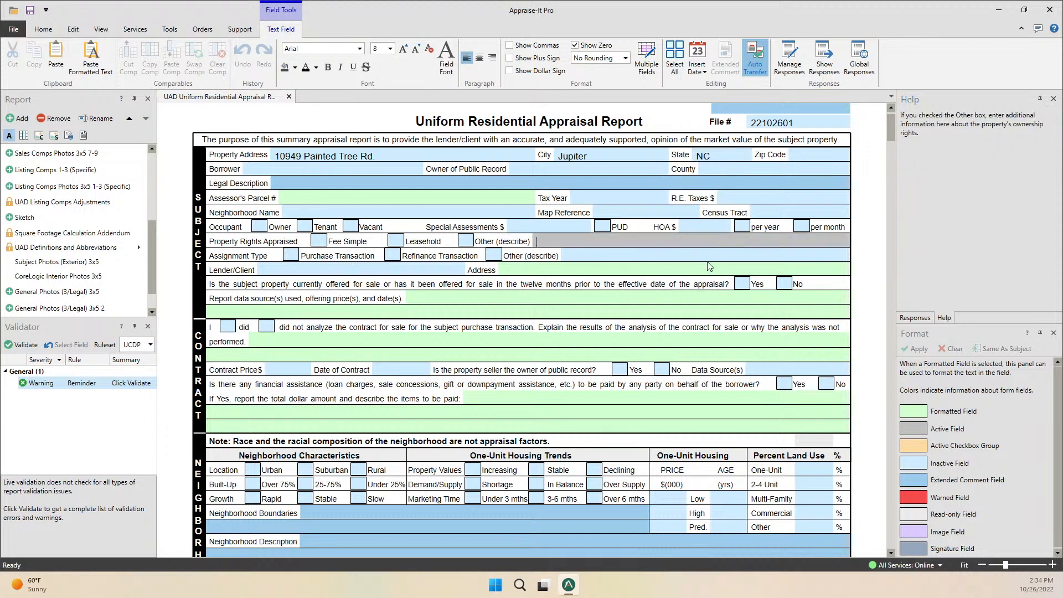
{"action": "left_click", "coordinate": [711, 267]}
{"action": "left_click", "coordinate": [675, 311]}
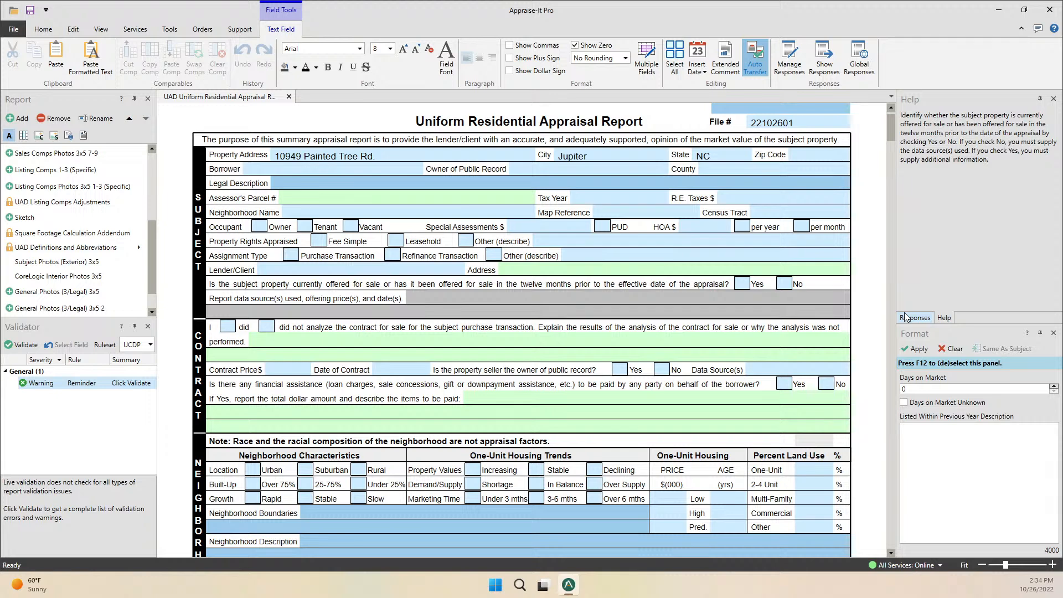
{"action": "left_click", "coordinate": [916, 318]}
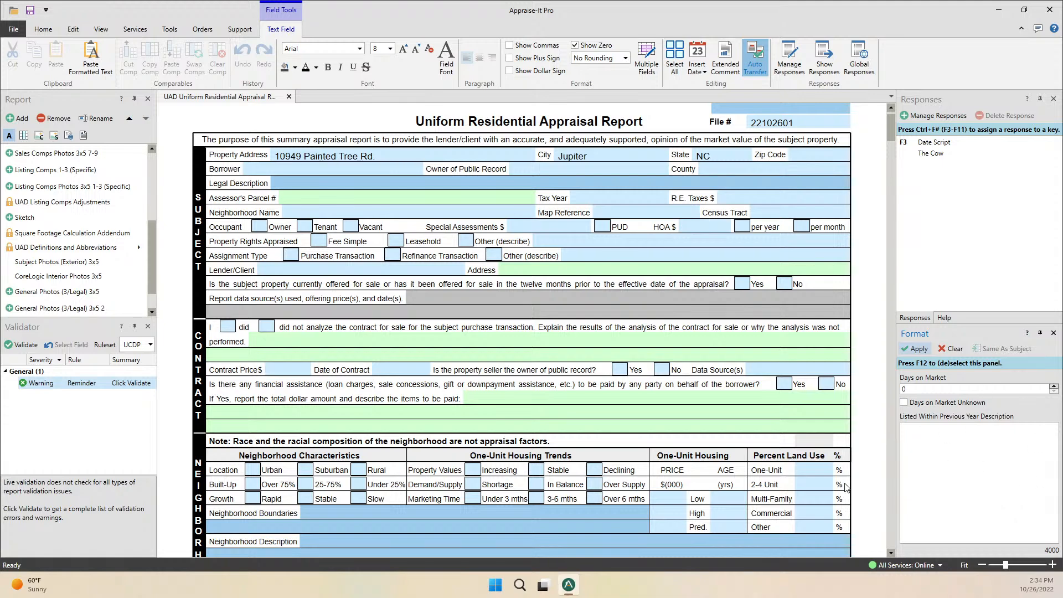
{"action": "scroll", "coordinate": [605, 320], "scroll_direction": "down", "scroll_amount": 10}
{"action": "scroll", "coordinate": [605, 320], "scroll_direction": "down", "scroll_amount": 15}
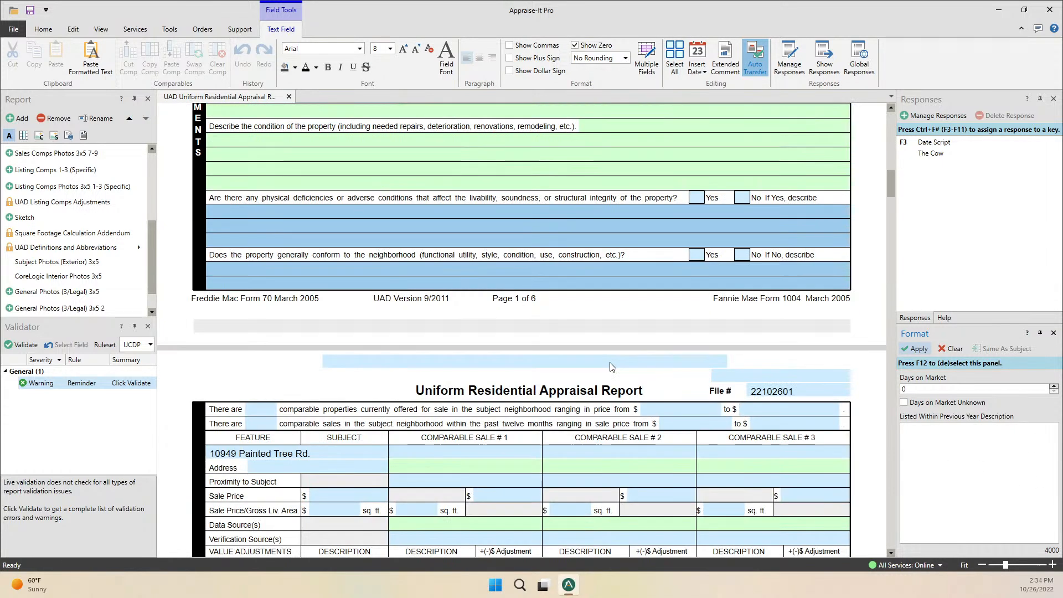
{"action": "scroll", "coordinate": [375, 296], "scroll_direction": "up", "scroll_amount": 3}
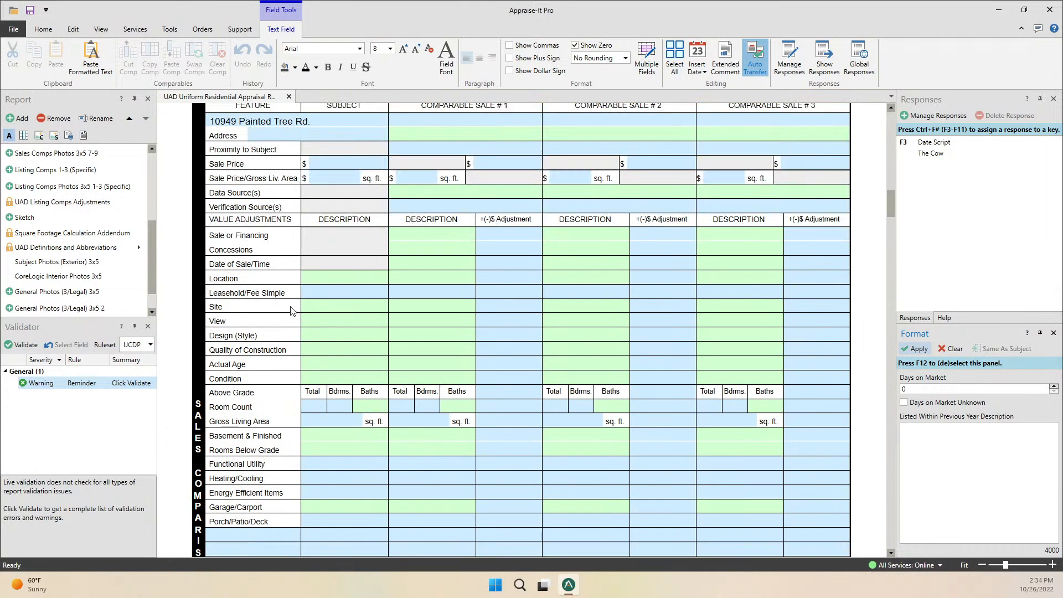
{"action": "left_click", "coordinate": [322, 309]}
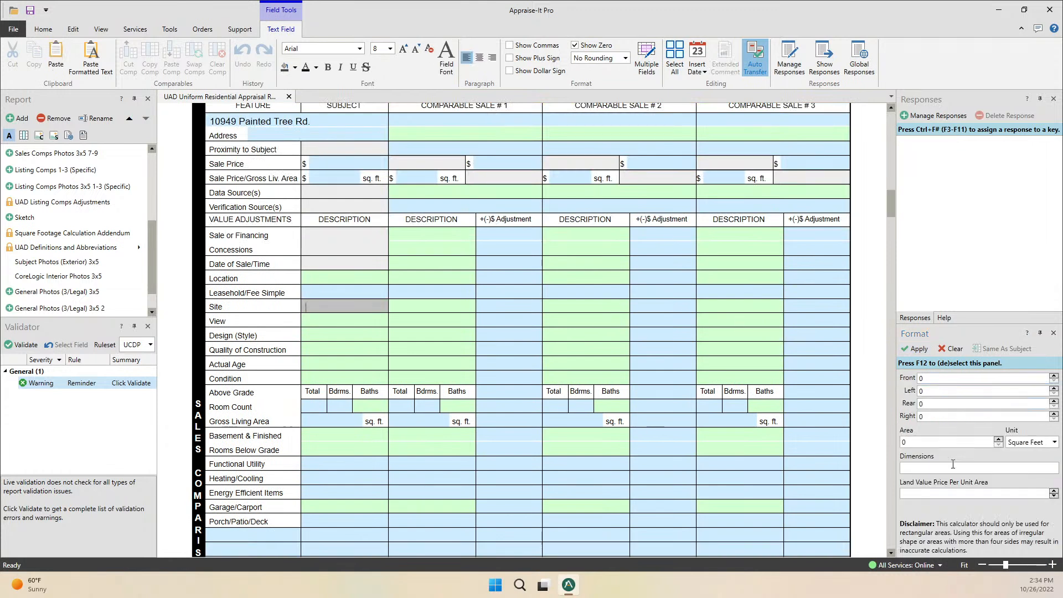
Set the subject's Quality of Construction to Q2 from the Construction Rating list.
{"action": "left_click", "coordinate": [317, 355]}
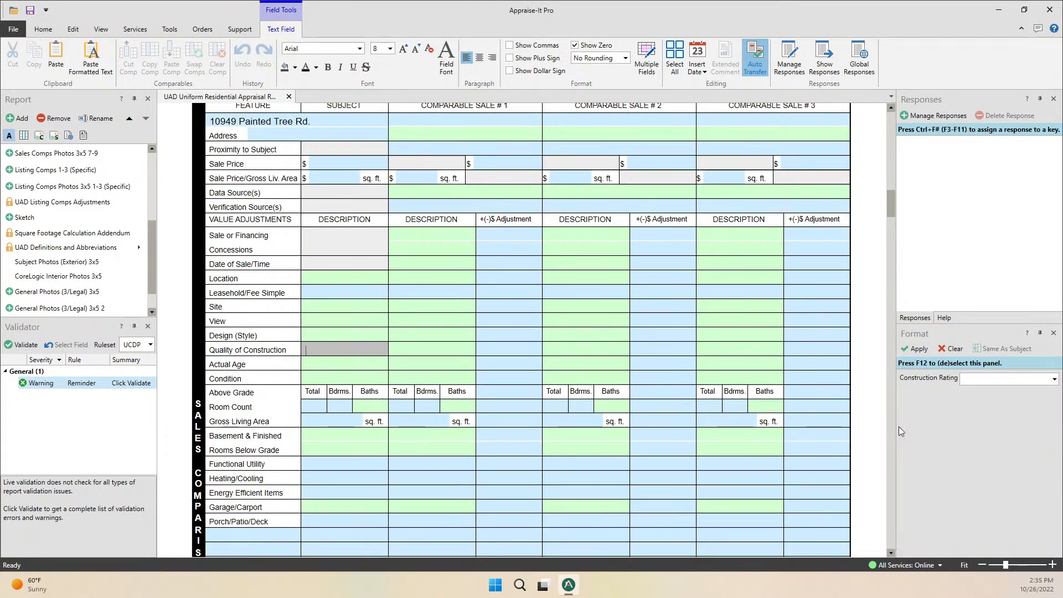
{"action": "left_click", "coordinate": [1054, 379]}
{"action": "left_click", "coordinate": [979, 409]}
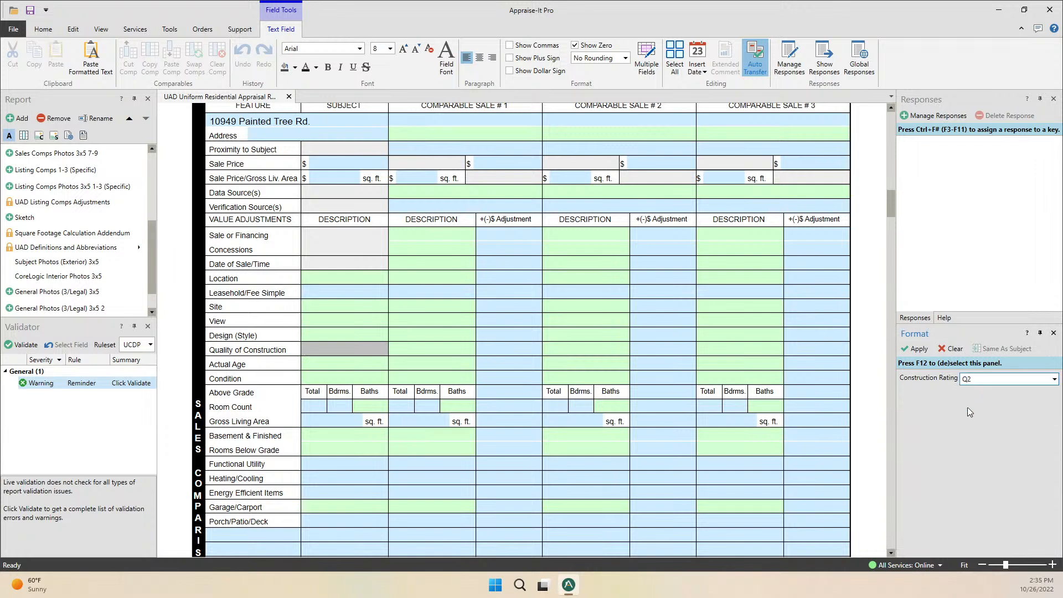
{"action": "left_click", "coordinate": [427, 353]}
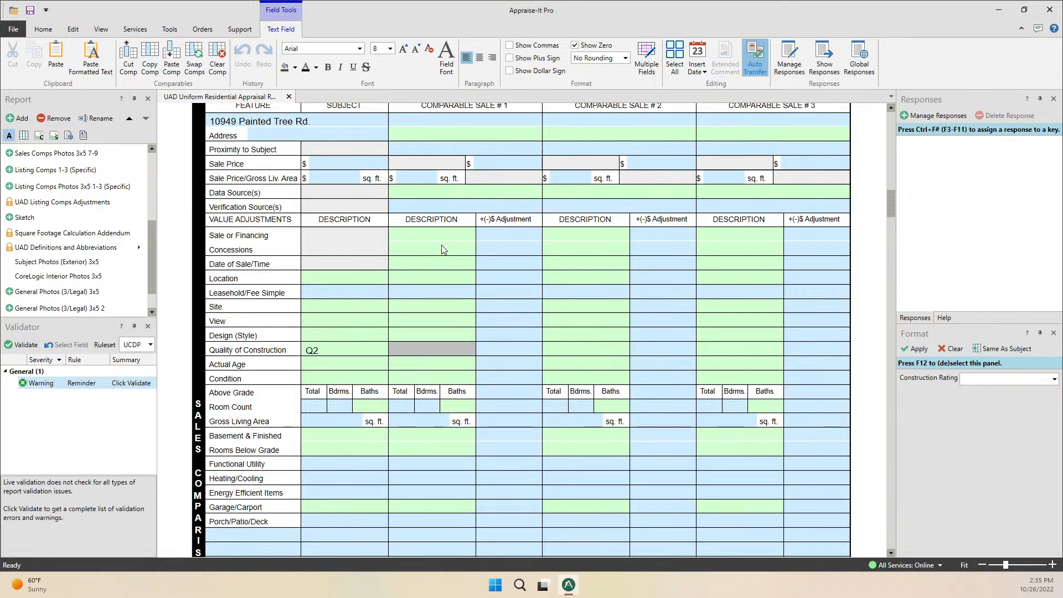
Replace the stray text in Comp 1's Quality of Construction with Q2.
{"action": "type", "text": "hgjhgjhg"}
{"action": "key", "text": "Tab"}
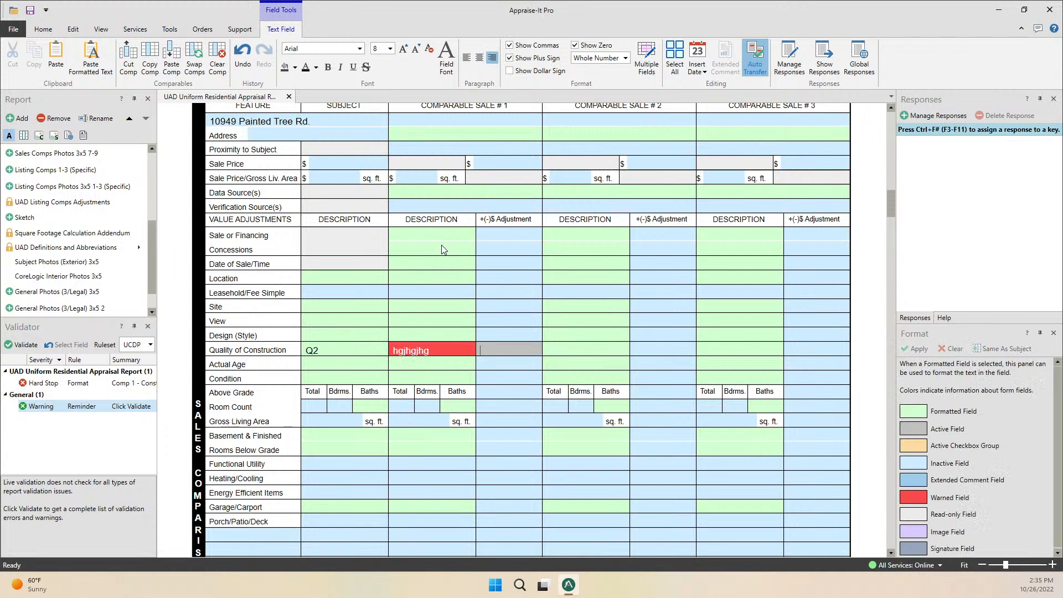
{"action": "left_click", "coordinate": [444, 351]}
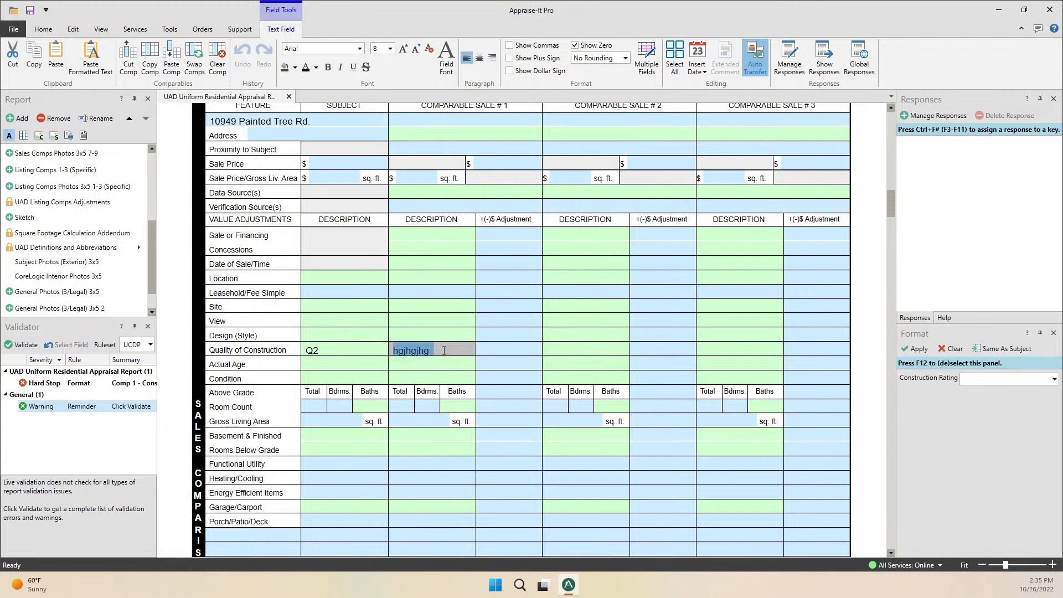
{"action": "key", "text": "BackSpace"}
{"action": "type", "text": "Q2"}
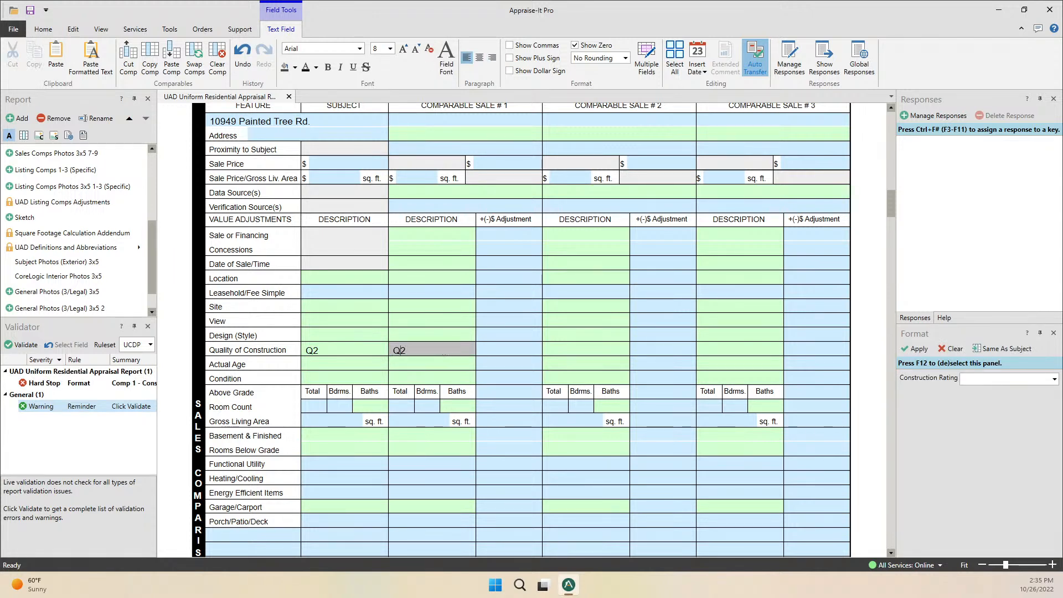
{"action": "key", "text": "Tab"}
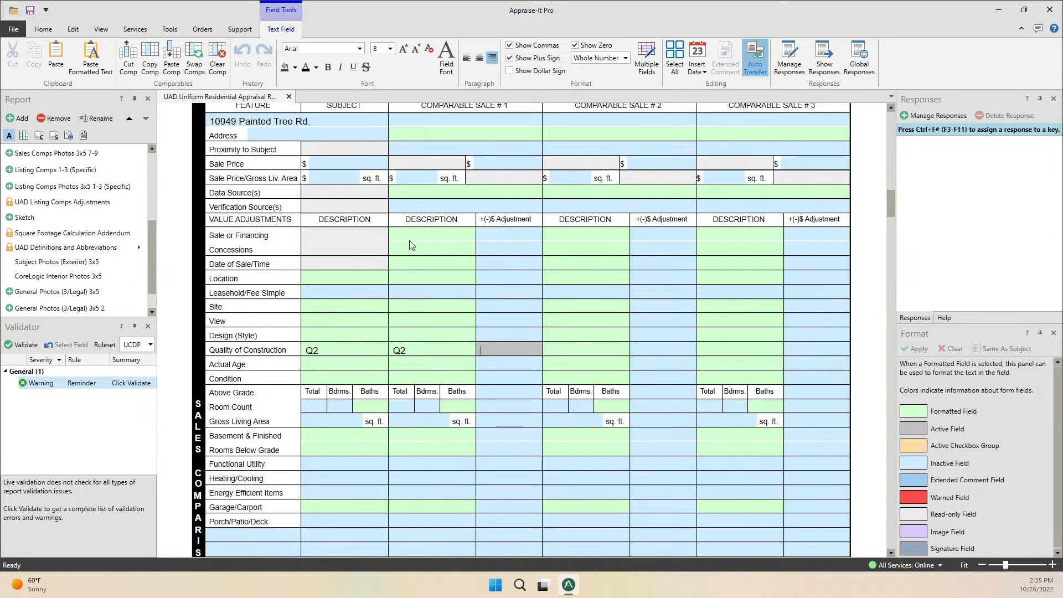
{"action": "left_click", "coordinate": [437, 353]}
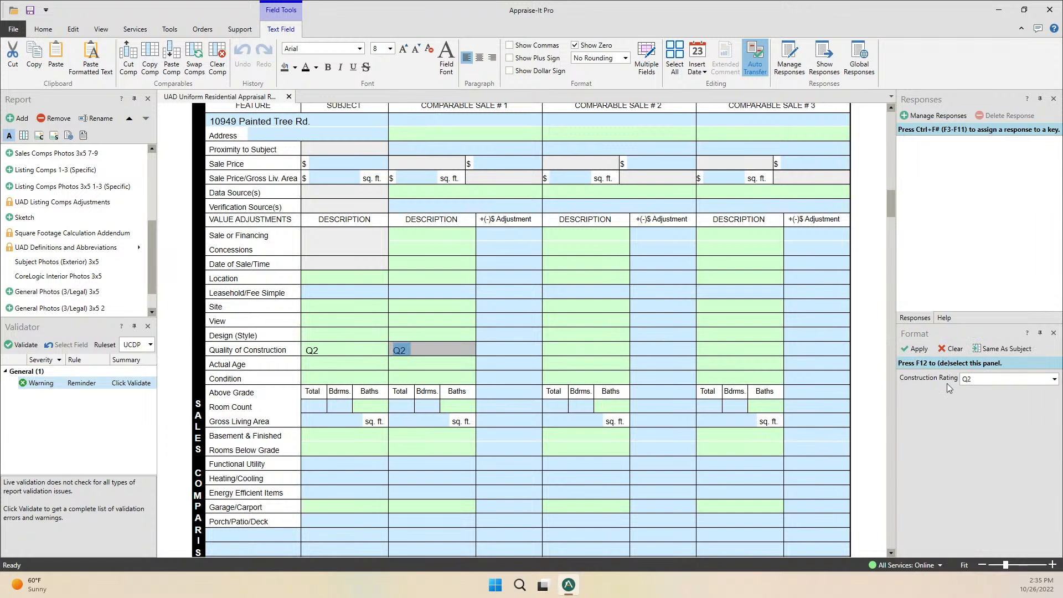
{"action": "left_click", "coordinate": [522, 352]}
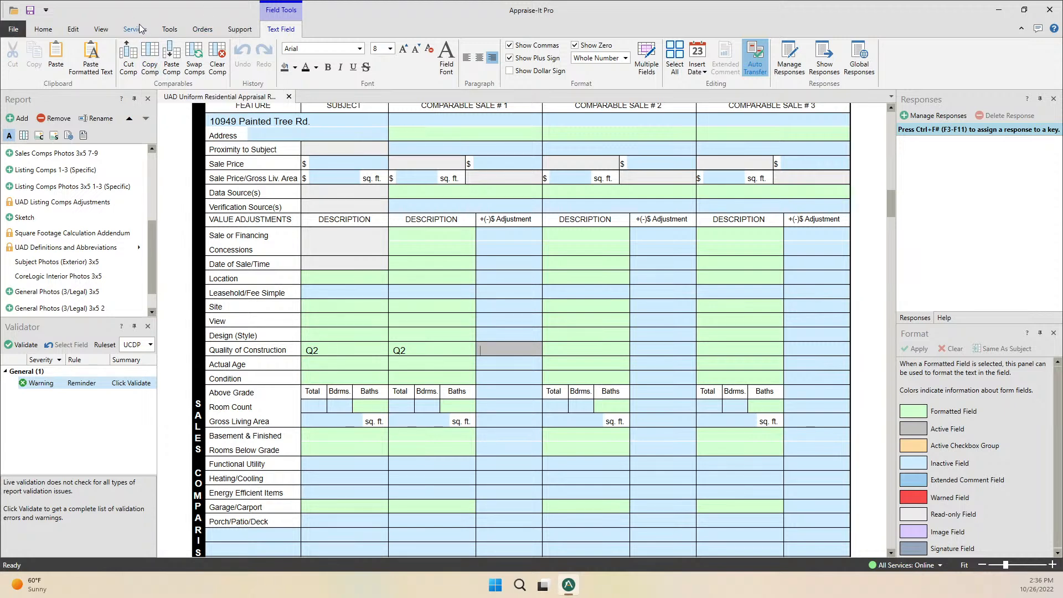
{"action": "left_click", "coordinate": [136, 29]}
Show the View ribbon commands, then the Edit ribbon commands.
{"action": "left_click", "coordinate": [91, 32]}
{"action": "left_click", "coordinate": [75, 30]}
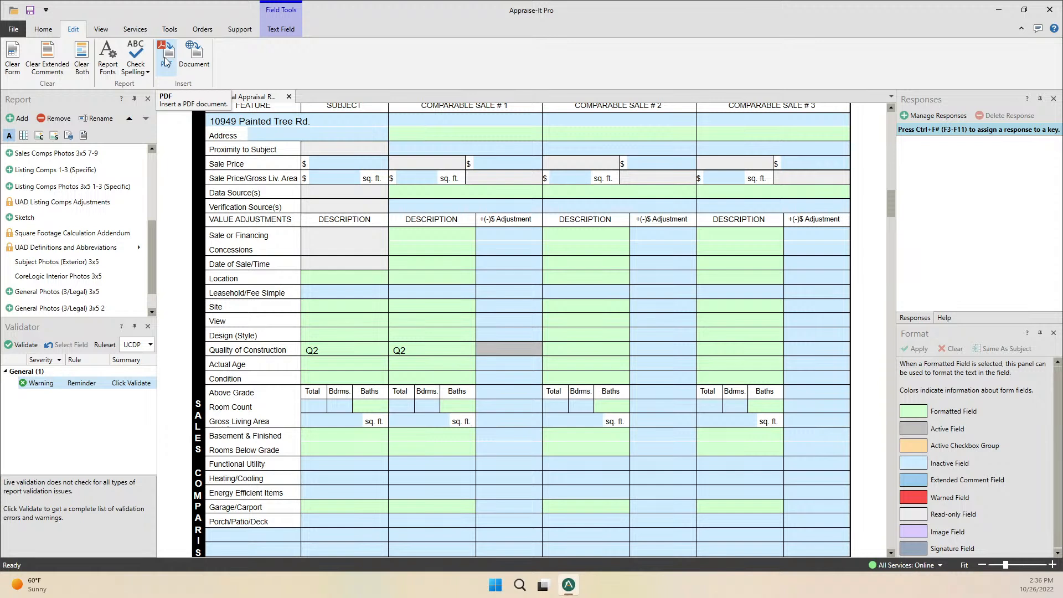
Switch to the Support ribbon tab with the SFREP Website link.
{"action": "left_click", "coordinate": [240, 29]}
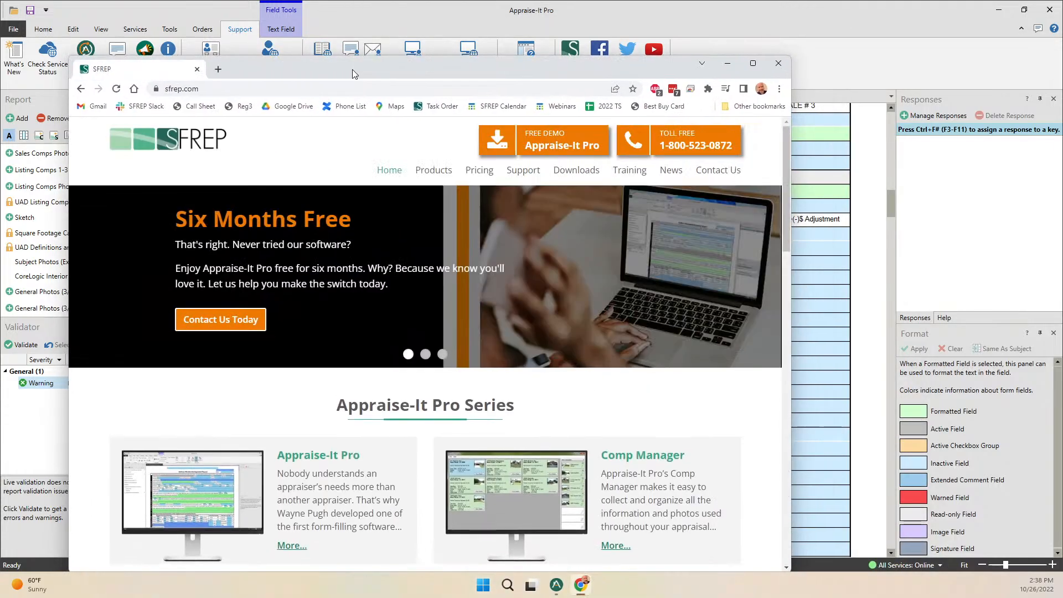
Maximize the browser and go to the SFREP Training Calendar via the Training menu.
{"action": "double_click", "coordinate": [473, 64]}
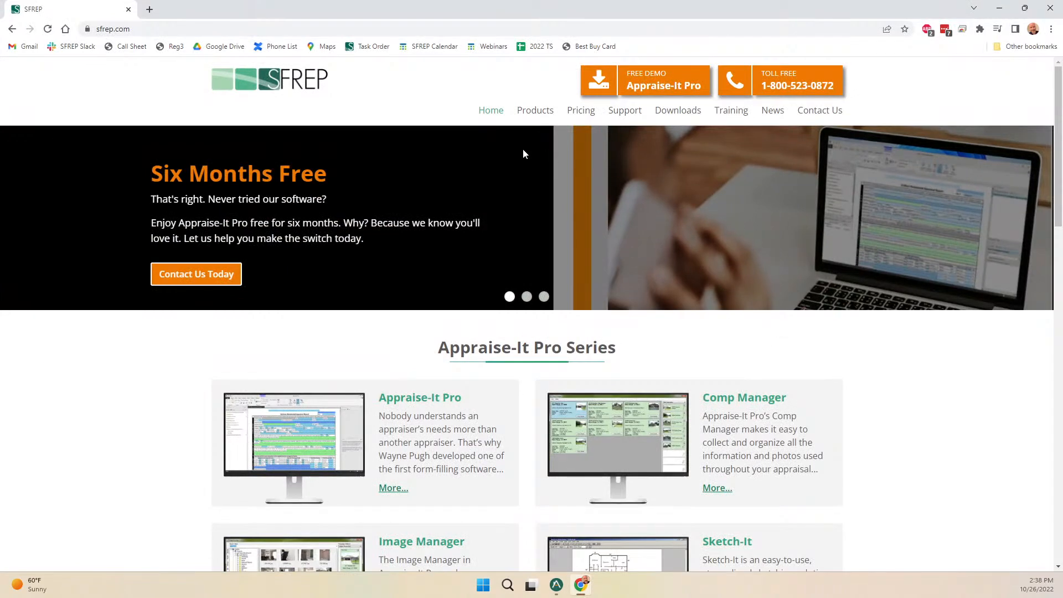
{"action": "mouse_move", "coordinate": [731, 118]}
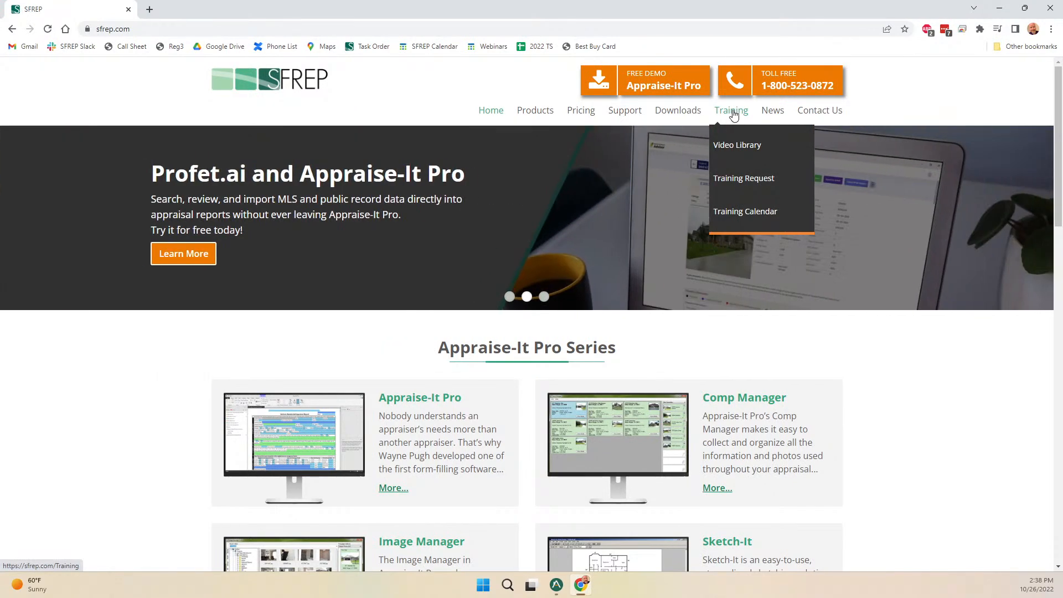
{"action": "left_click", "coordinate": [744, 210]}
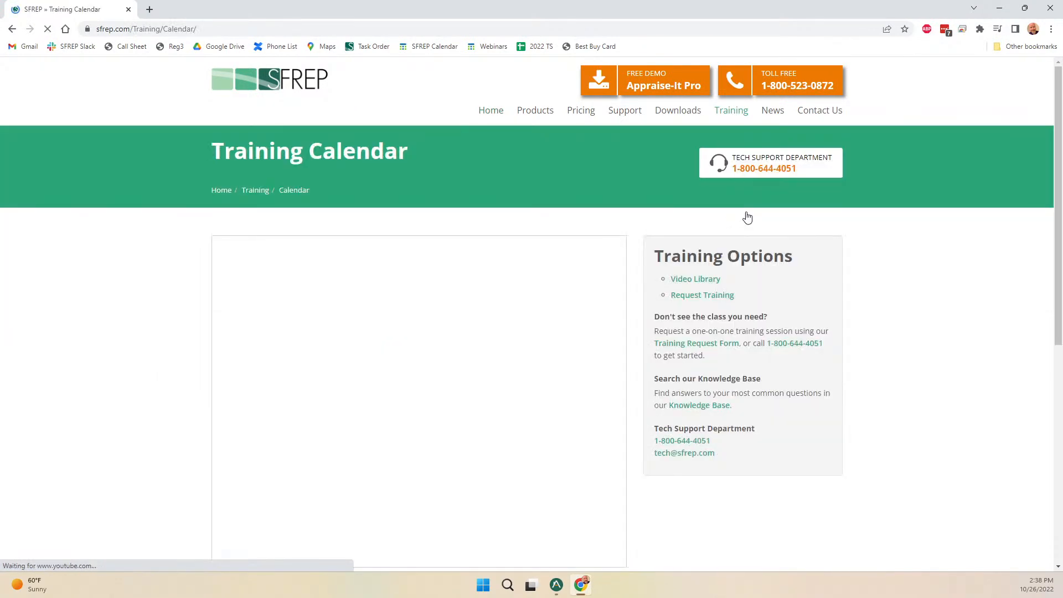
{"action": "scroll", "coordinate": [621, 268], "scroll_direction": "down", "scroll_amount": 5}
{"action": "scroll", "coordinate": [626, 272], "scroll_direction": "up", "scroll_amount": 4}
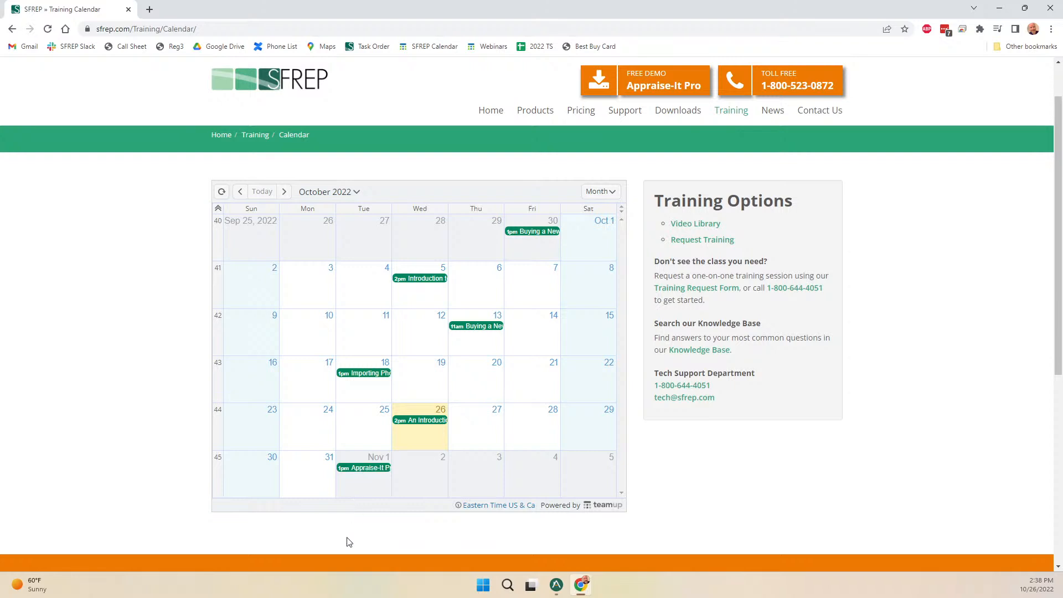
Move the training calendar to November 2022, review its events, then minimize the browser.
{"action": "mouse_move", "coordinate": [367, 474]}
{"action": "left_click", "coordinate": [284, 192]}
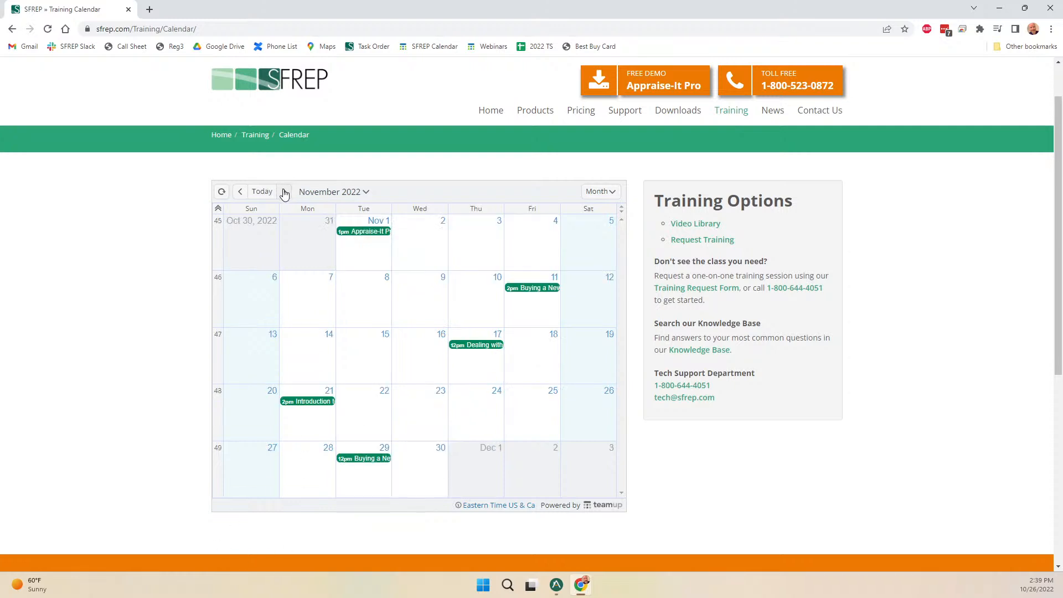
{"action": "mouse_move", "coordinate": [371, 237]}
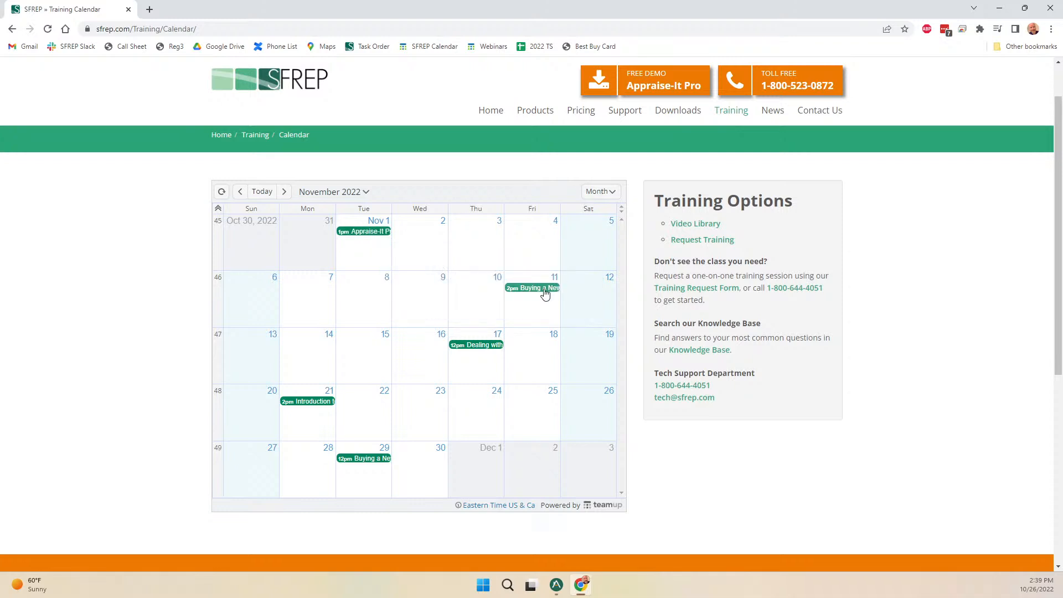
{"action": "mouse_move", "coordinate": [540, 295]}
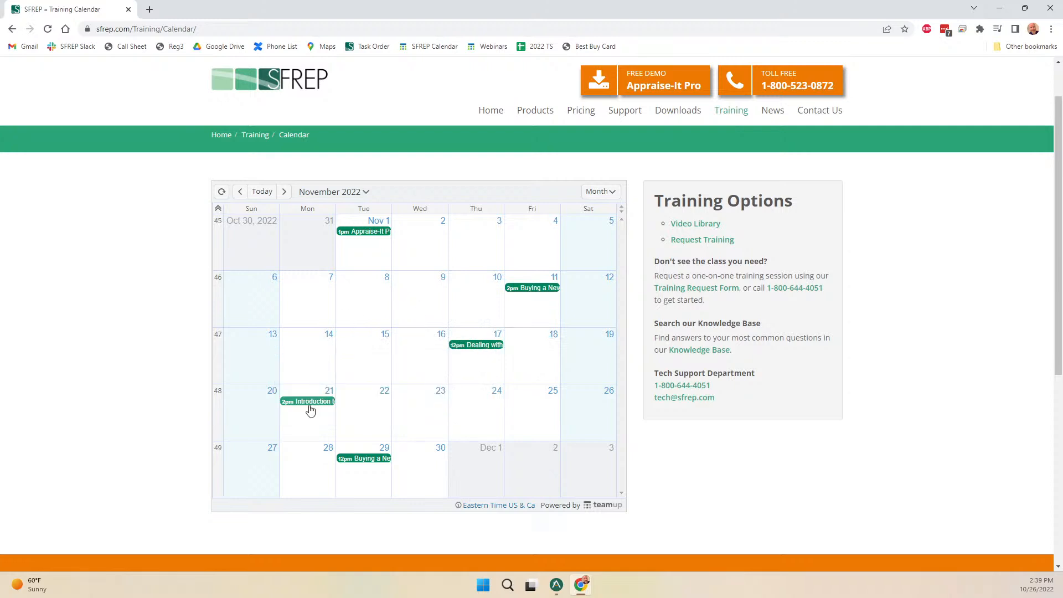
{"action": "mouse_move", "coordinate": [310, 409]}
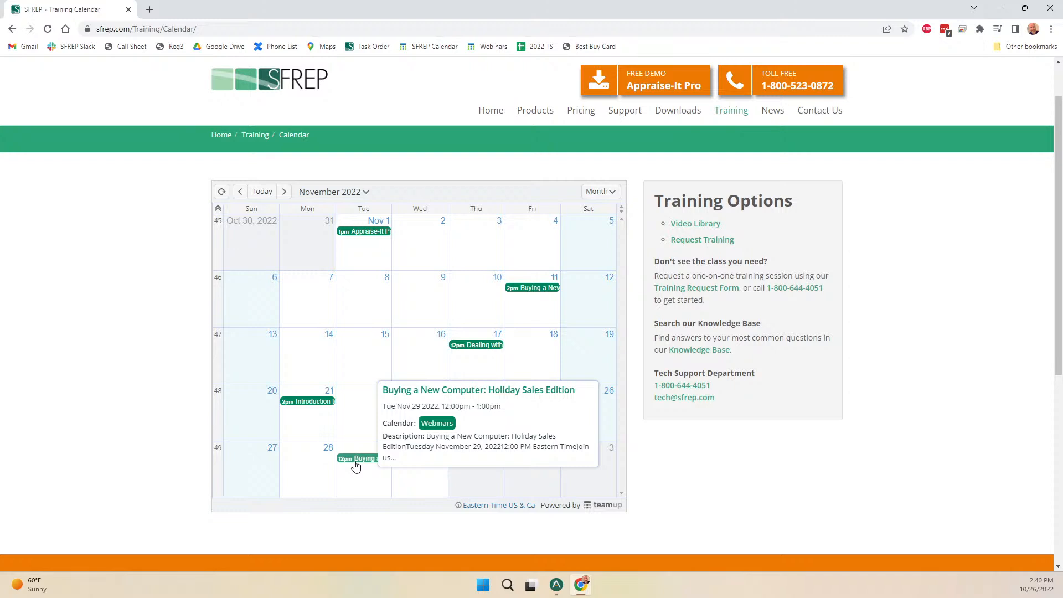
{"action": "left_click", "coordinate": [1000, 11]}
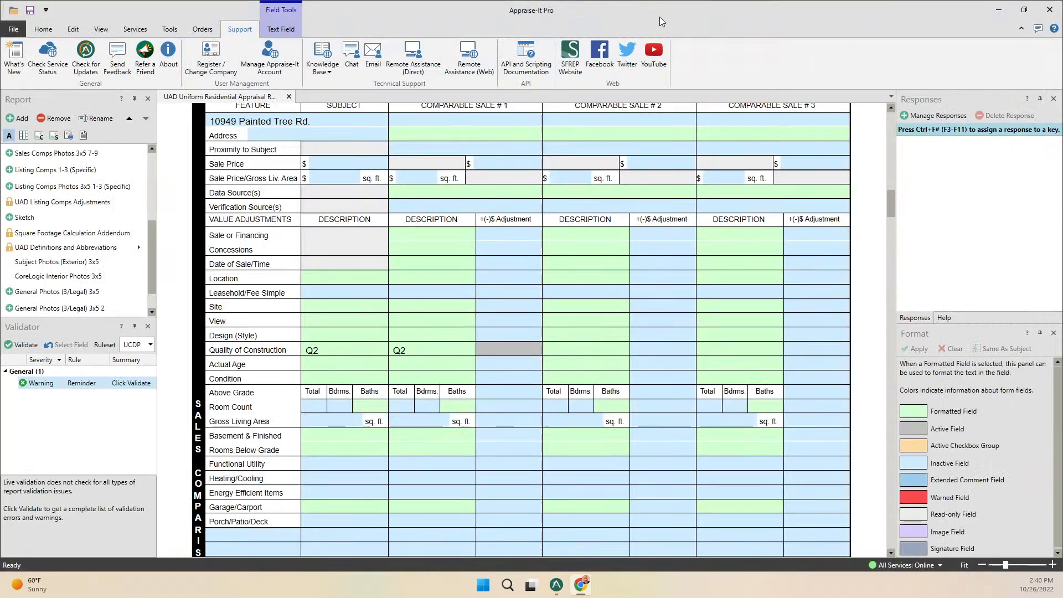